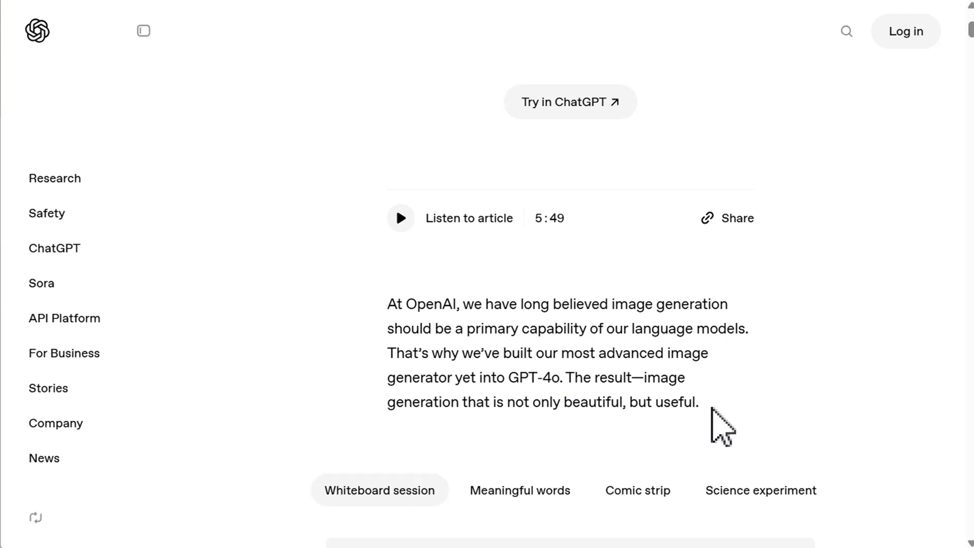
Read the image-generation announcement's introduction and scroll through its whiteboard and street-sign example images.
left_click_drag(711, 407, 654, 412)
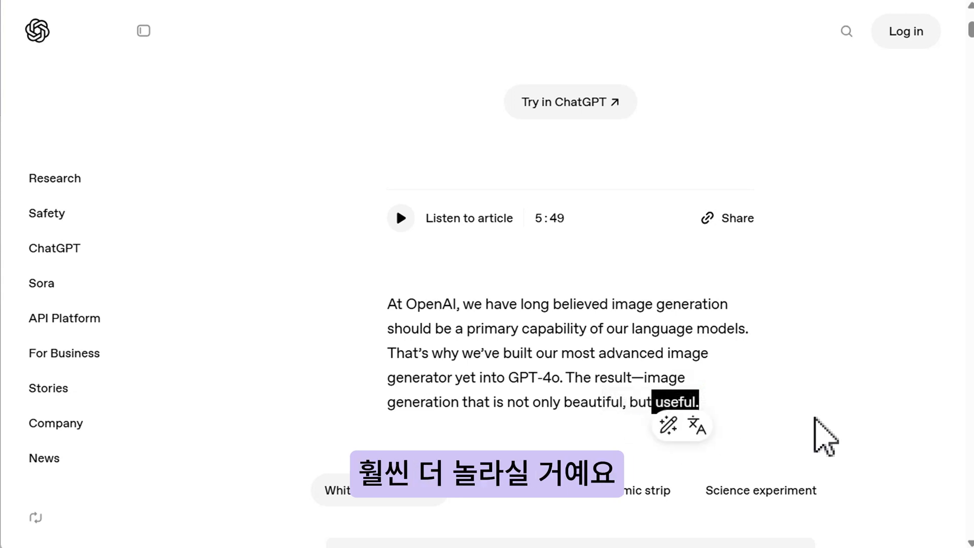
left_click(815, 417)
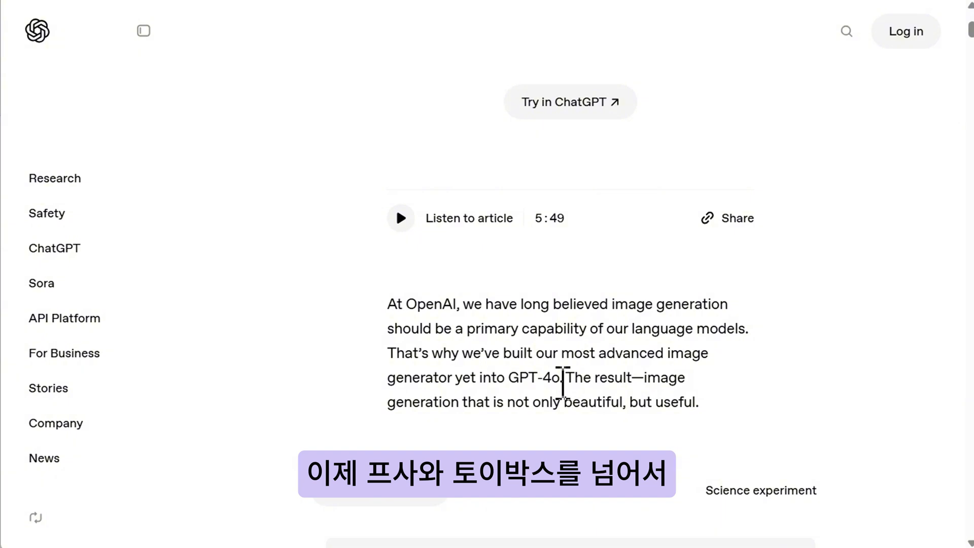
left_click_drag(562, 381, 508, 380)
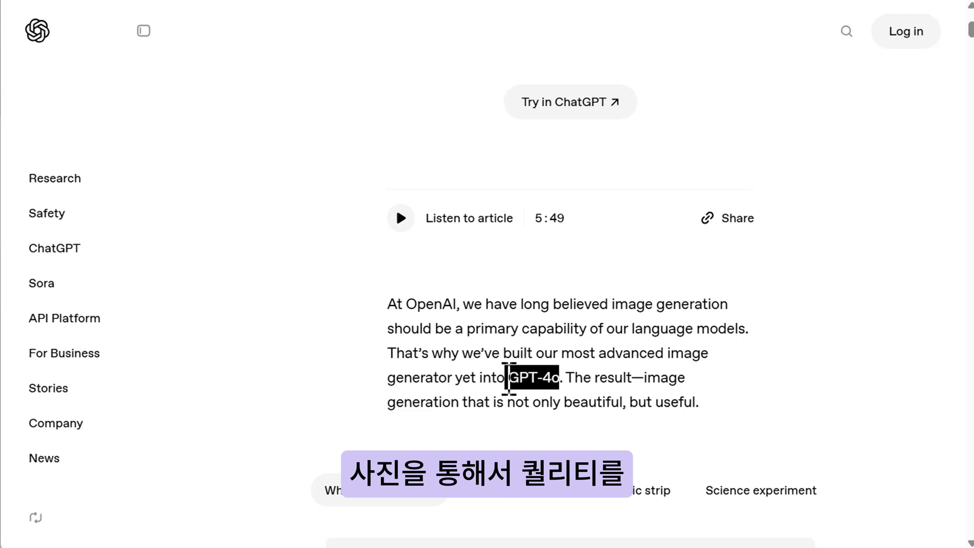
left_click(798, 376)
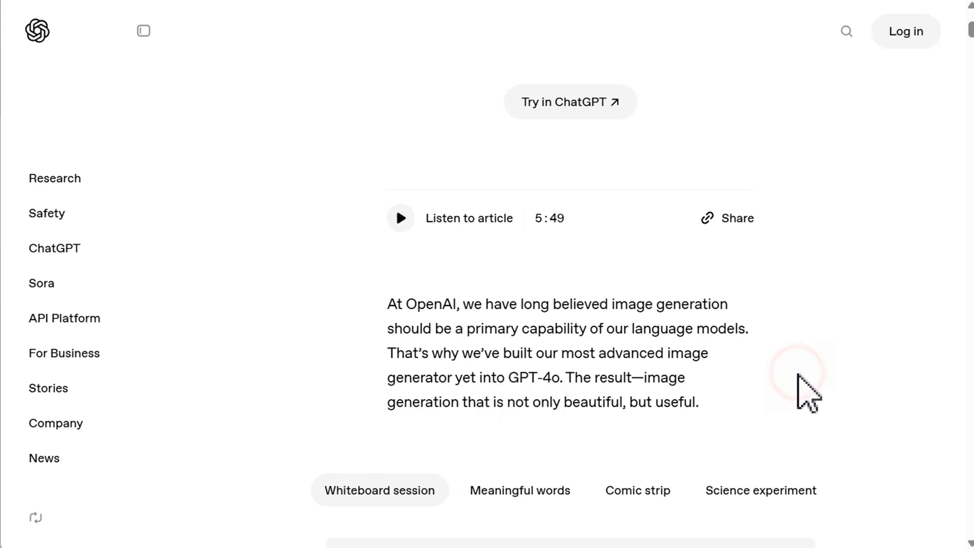
scroll(895, 351, "down", 8)
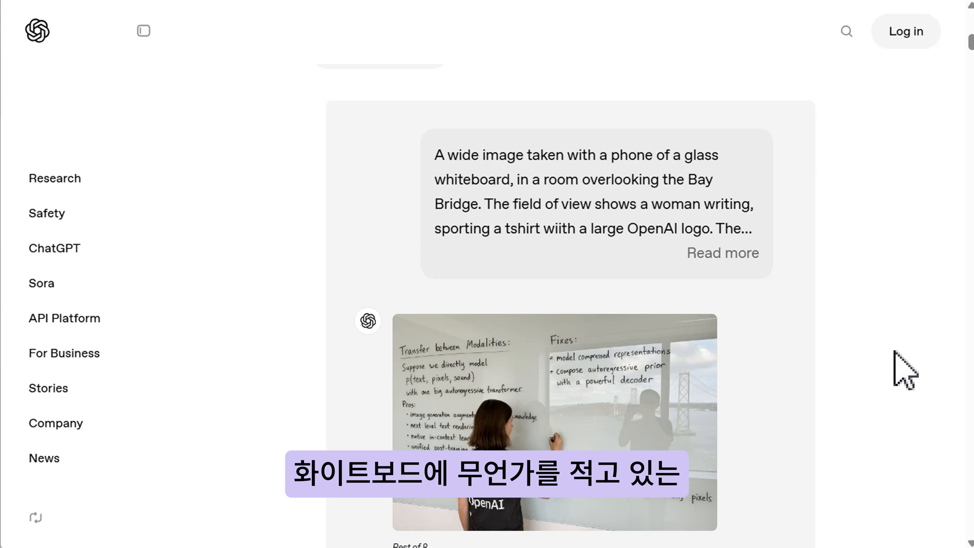
scroll(898, 369, "down", 2)
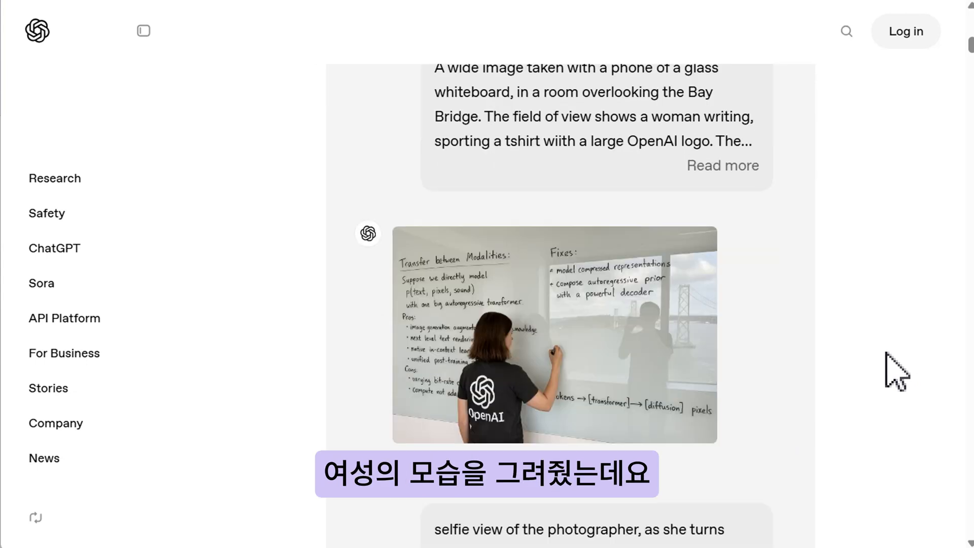
scroll(897, 370, "up", 2)
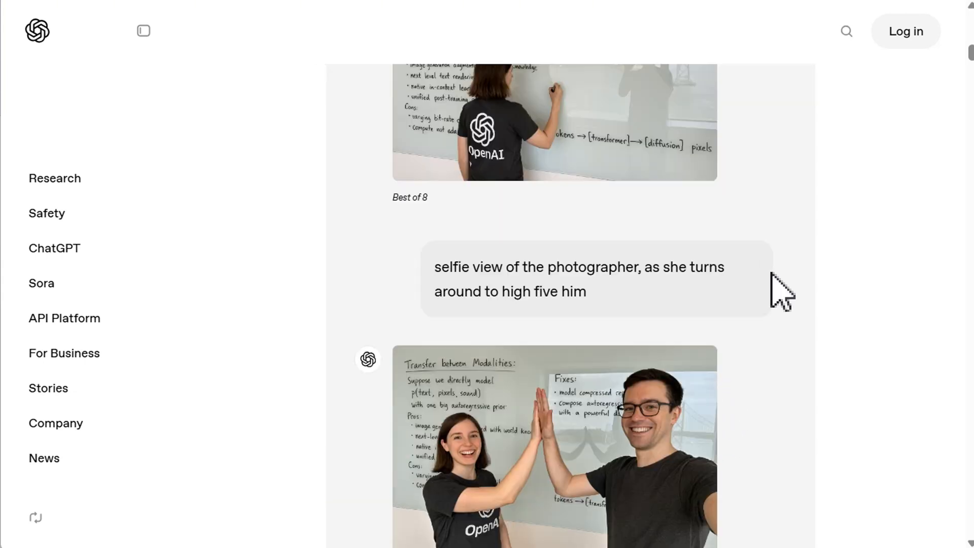
scroll(778, 287, "down", 8)
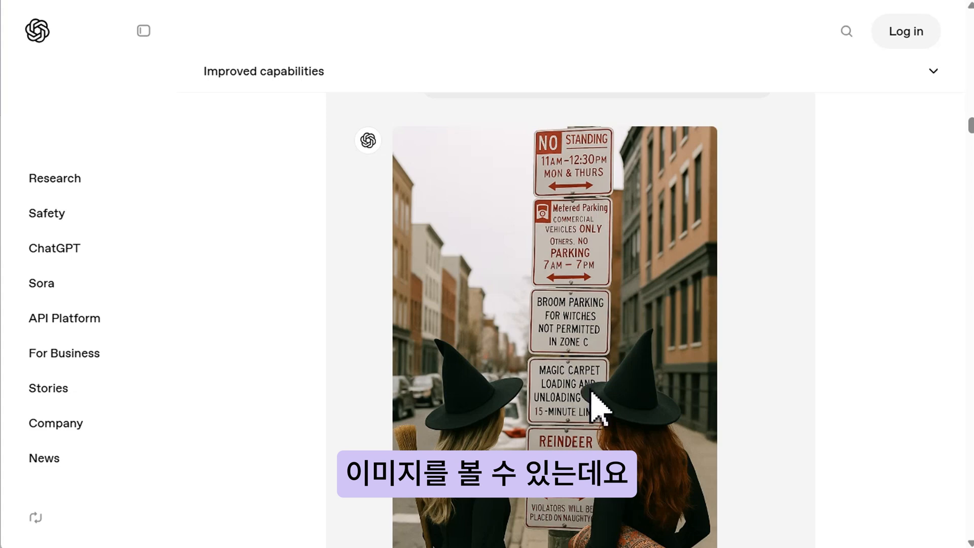
scroll(756, 391, "down", 2)
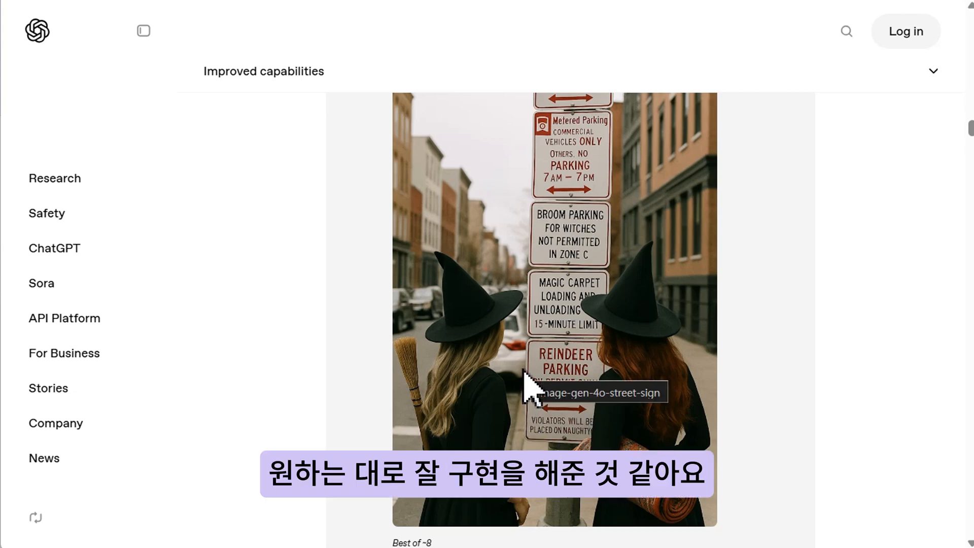
scroll(604, 386, "down", 6)
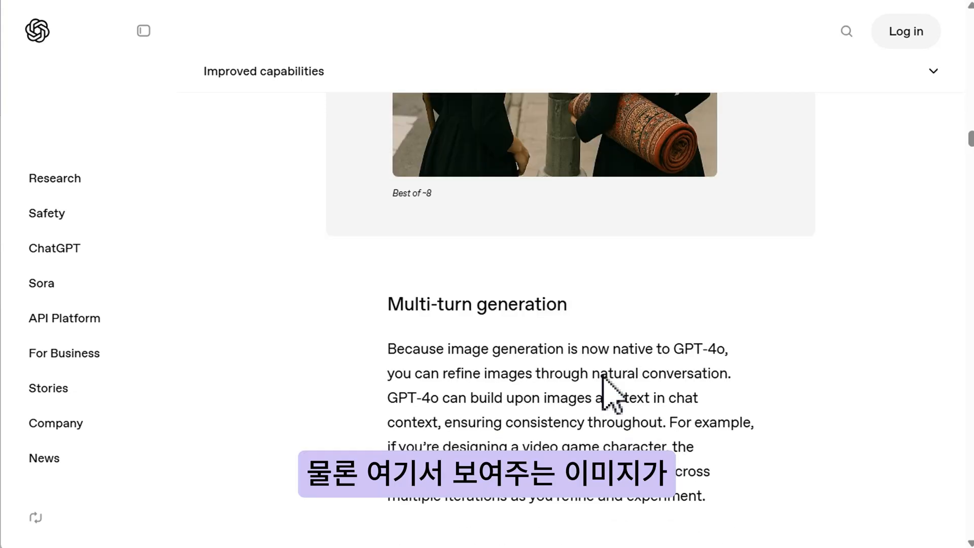
scroll(605, 381, "down", 2)
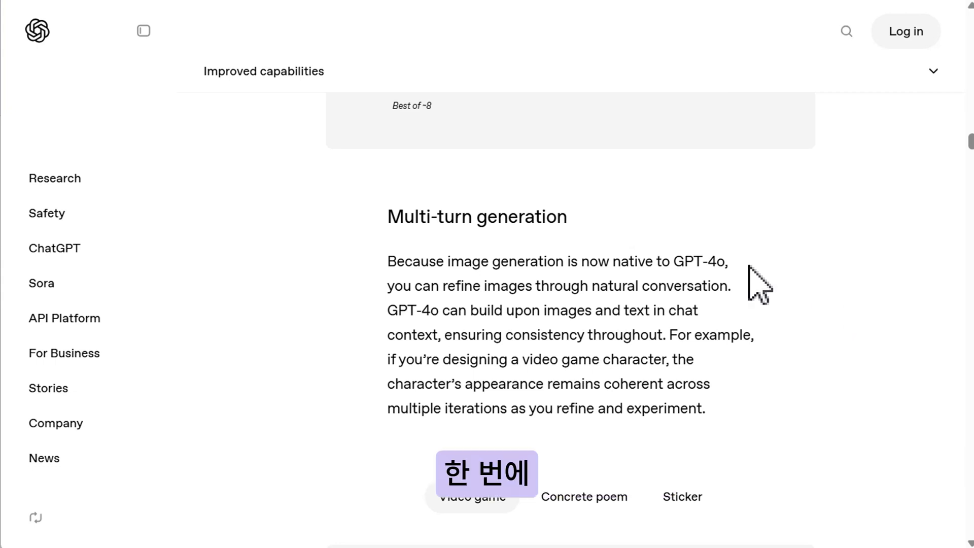
Read the Multi-turn generation section, highlighting its opening sentences.
left_click_drag(371, 219, 613, 239)
left_click(672, 224)
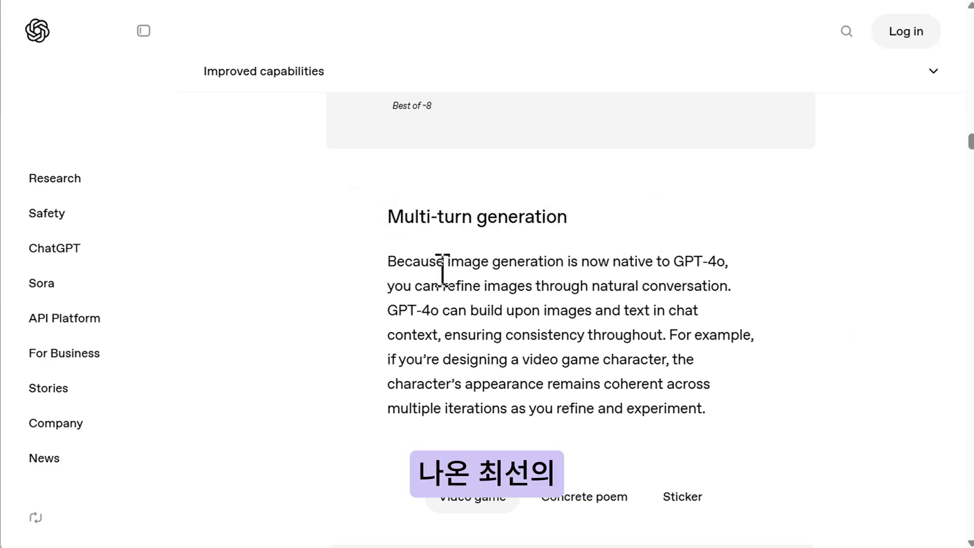
left_click_drag(353, 269, 763, 278)
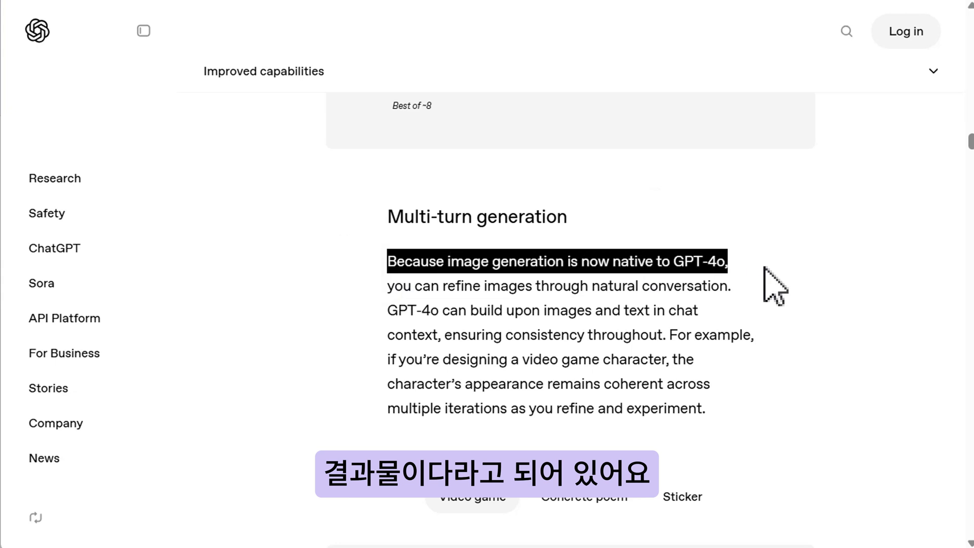
left_click(793, 256)
left_click(437, 286)
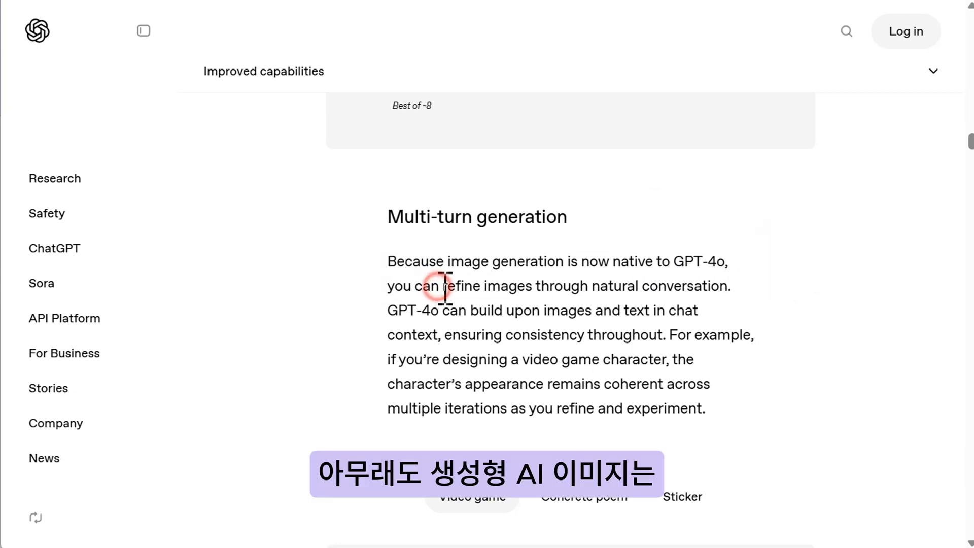
left_click_drag(445, 288, 742, 288)
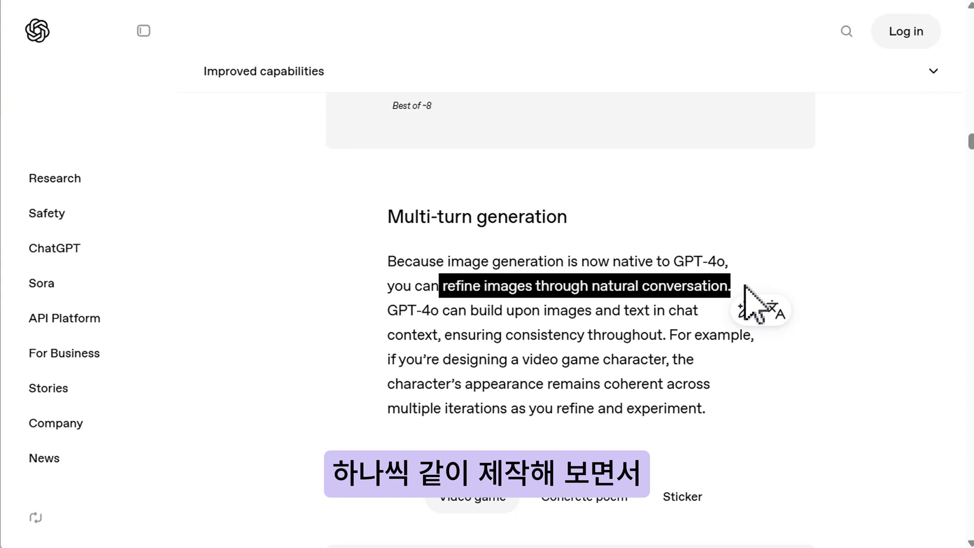
left_click(817, 422)
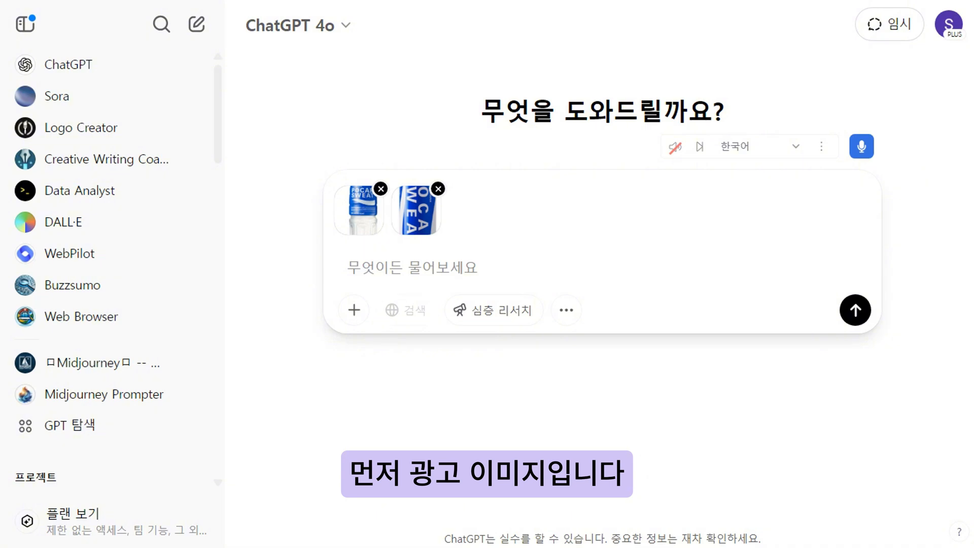
Paste a prompt asking for a 3*3 grid moodboard of props, backgrounds and living things for the attached product's ad, add '-광고 이미지의 색감은 청량감이 느껴지는 파란색과 흰색으로 통일성을 유지할 것.', and send it.
left_click(505, 272)
type("이 제품의 광고 이미지에 사용할 소품, 바탕, 생물 등을 3*3 그리드에 무드보드로 표현해줘")
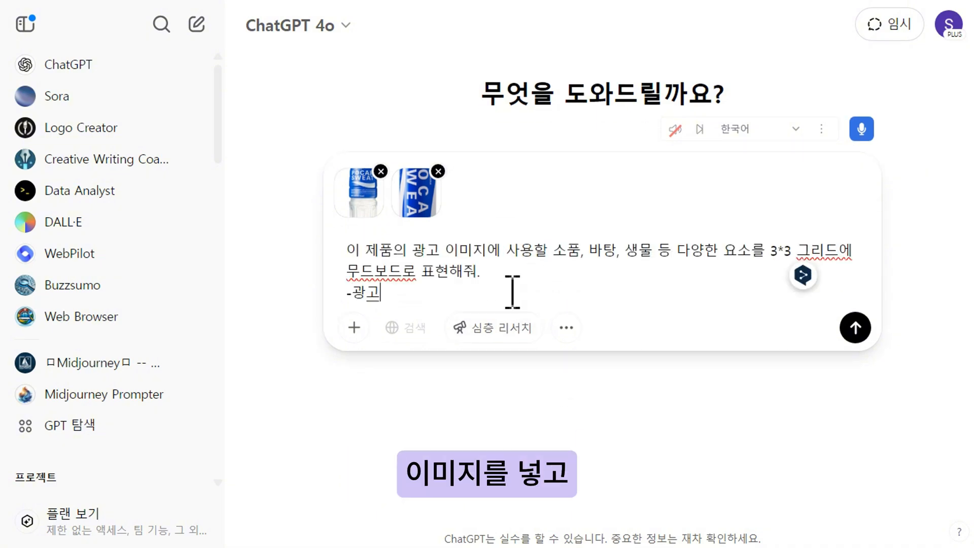
type("이미지의 색감은 청량함이 ")
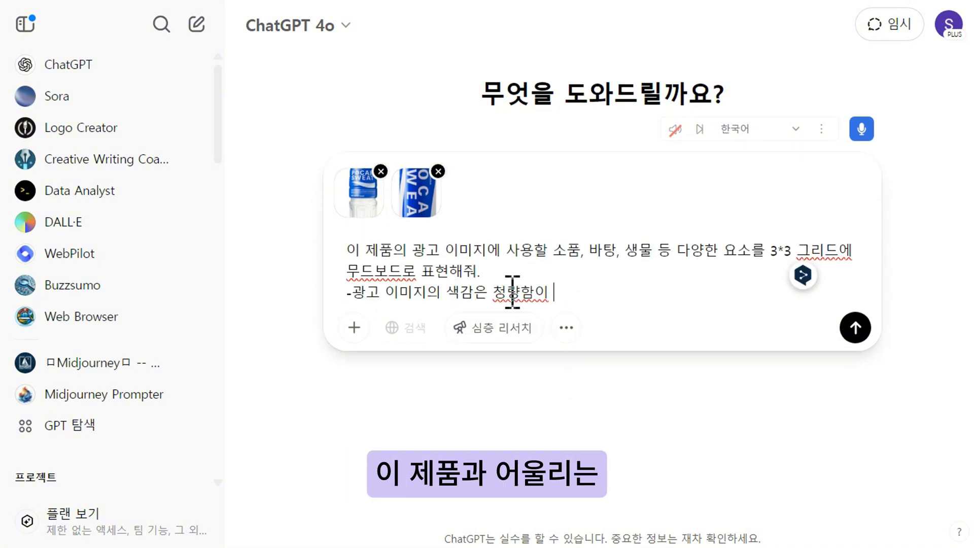
type("느껴지는 파란색과 흰색으로 통일성을 유지할 것.")
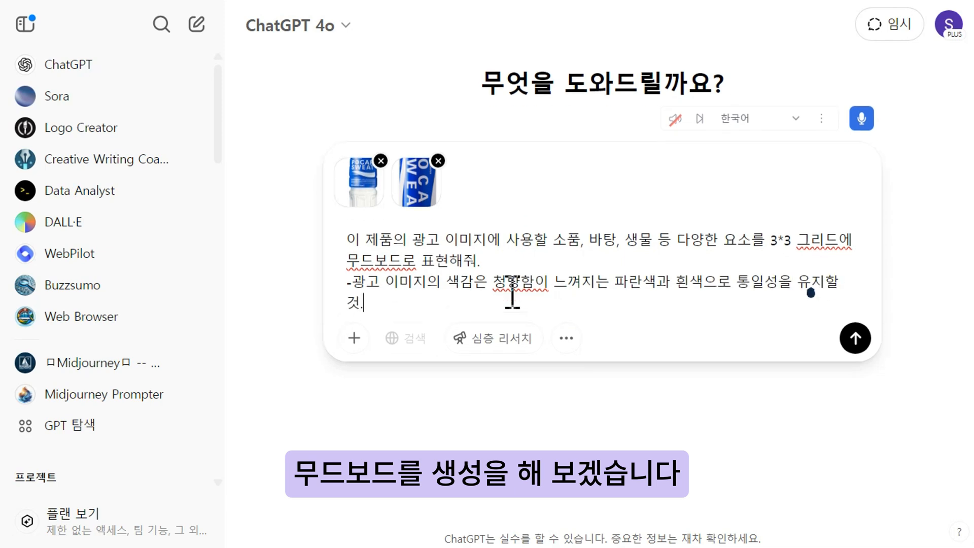
left_click(541, 290)
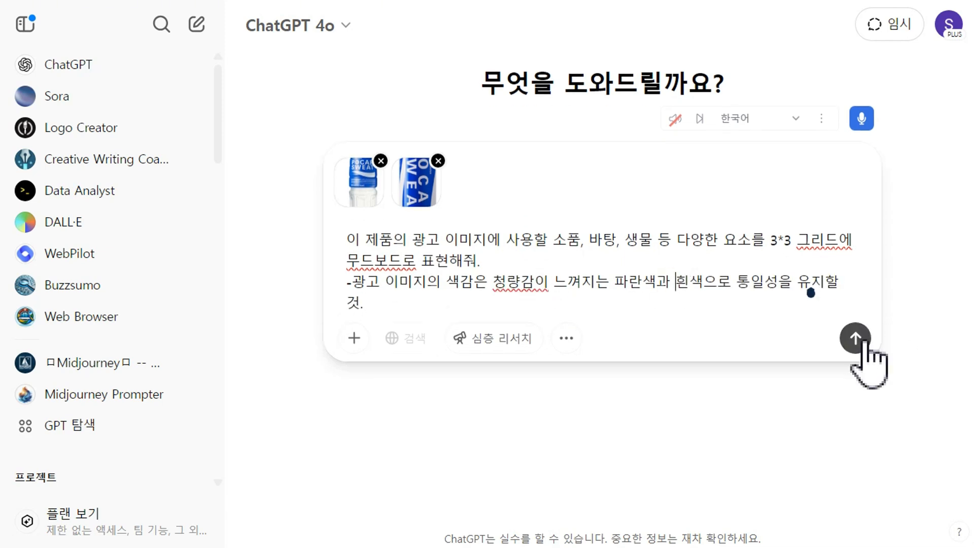
left_click(858, 343)
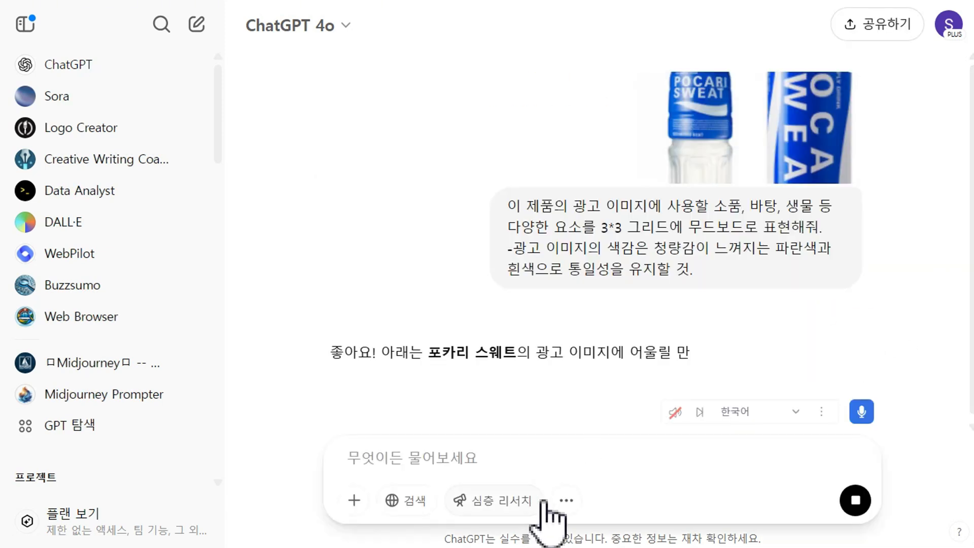
Read the moodboard reply and answer '네' to its offer to render the moodboard as an image.
scroll(750, 239, "down", 5)
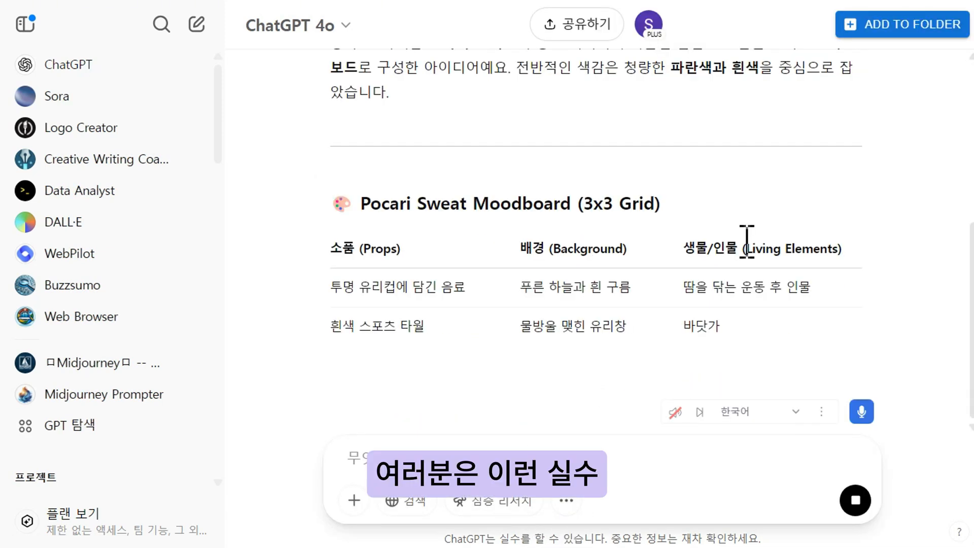
scroll(746, 242, "up", 5)
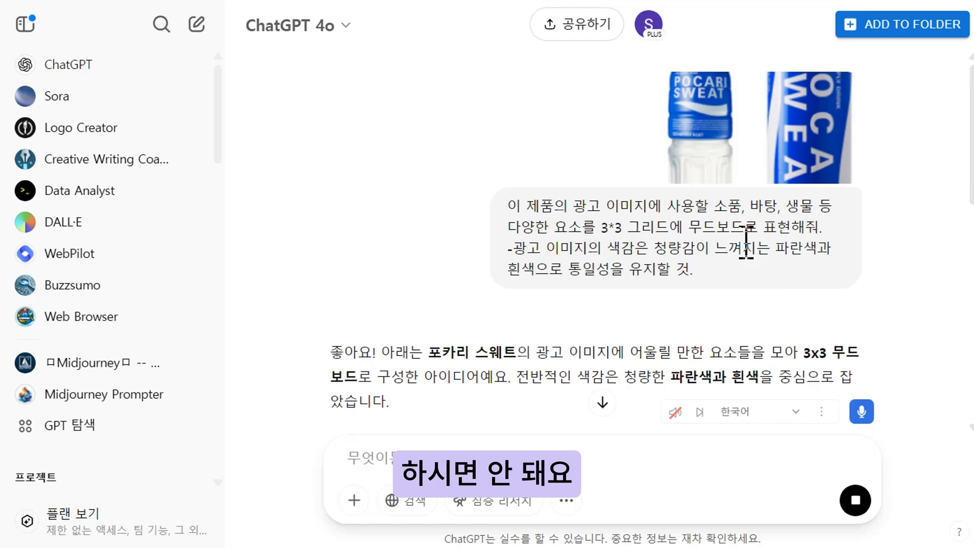
scroll(745, 249, "down", 10)
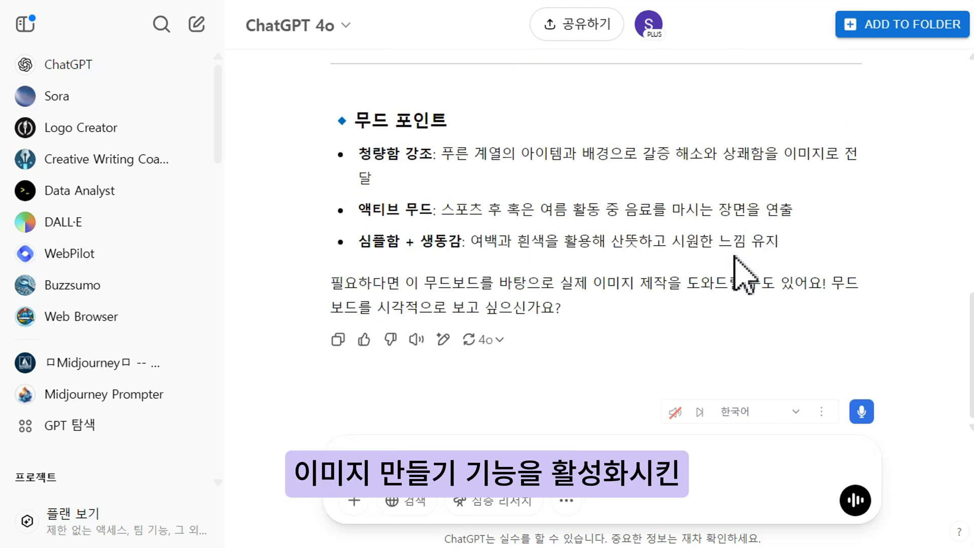
left_click(566, 502)
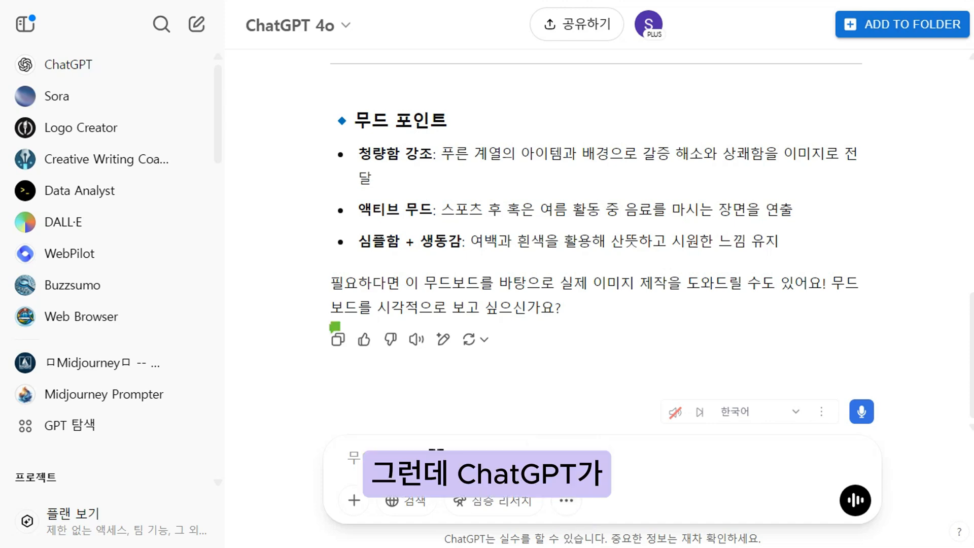
left_click(433, 465)
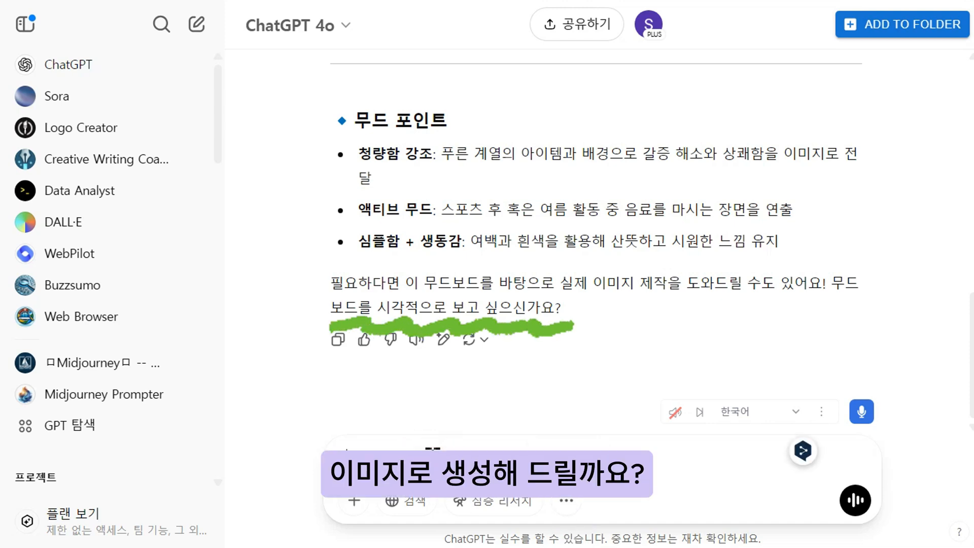
type("네")
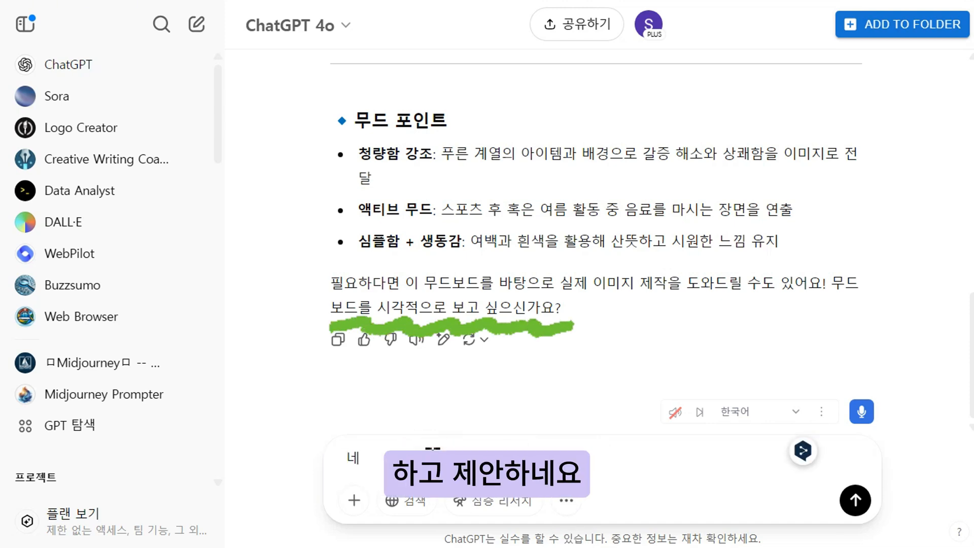
key("Return")
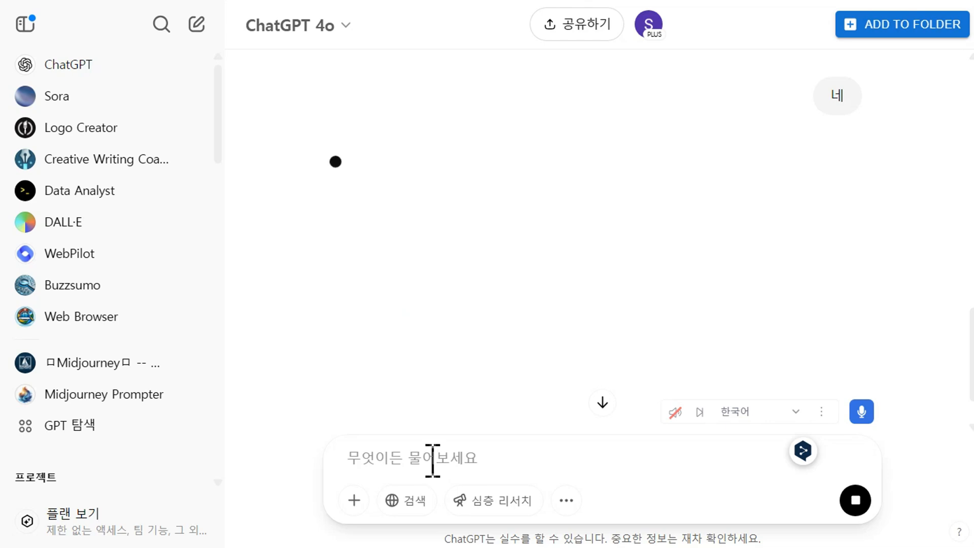
Review the generated moodboard image and send the follow-up request '한두가지의 아이템을 더 추가해주세요.'.
scroll(789, 353, "down", 5)
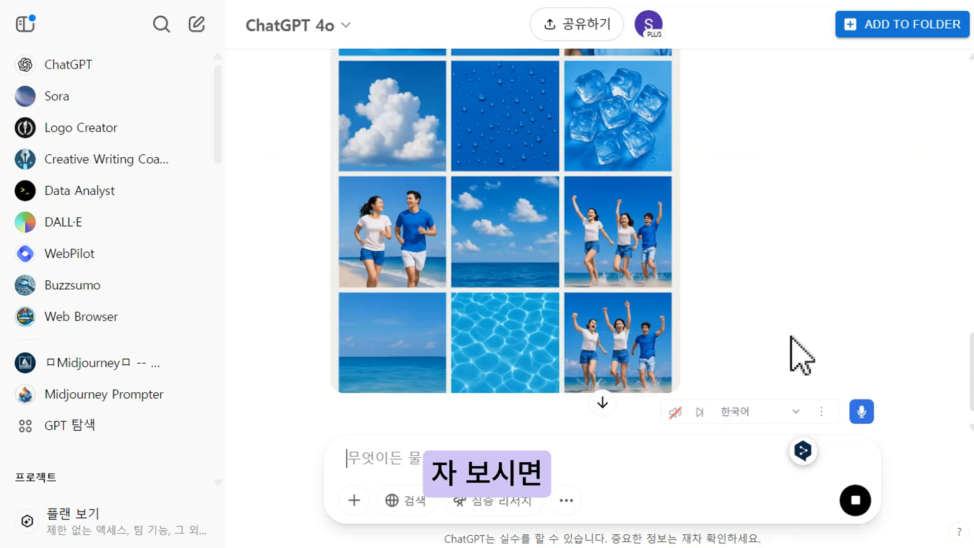
scroll(802, 355, "down", 1)
scroll(790, 337, "down", 1)
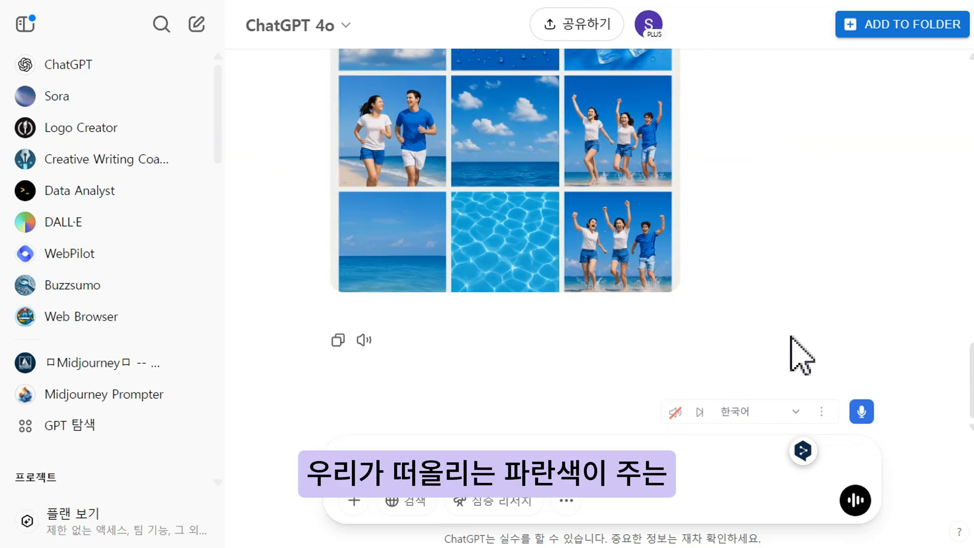
scroll(802, 355, "up", 5)
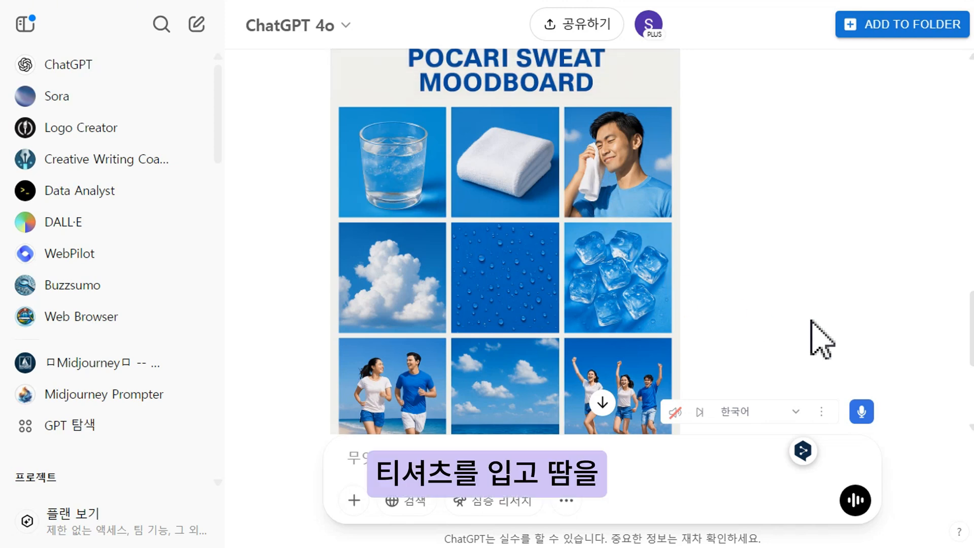
scroll(822, 339, "down", 4)
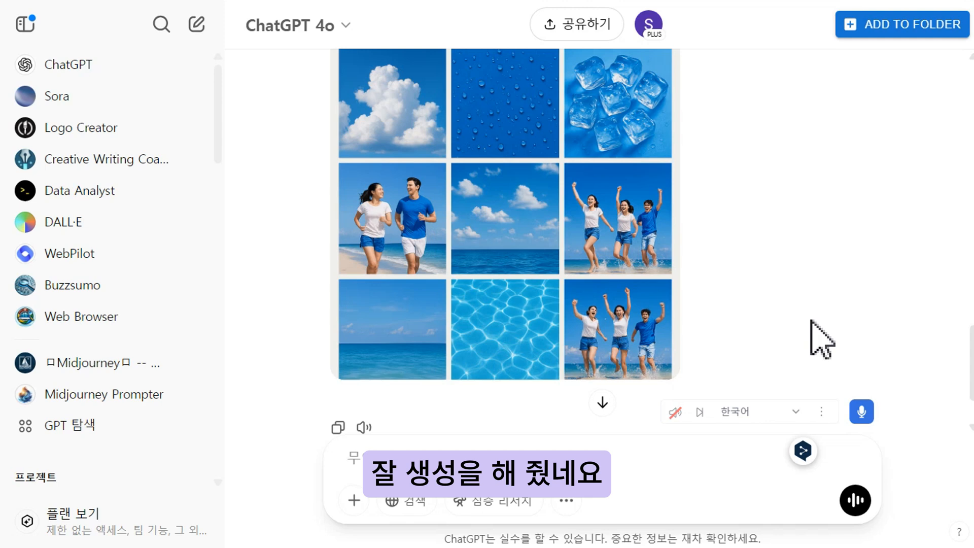
type("하")
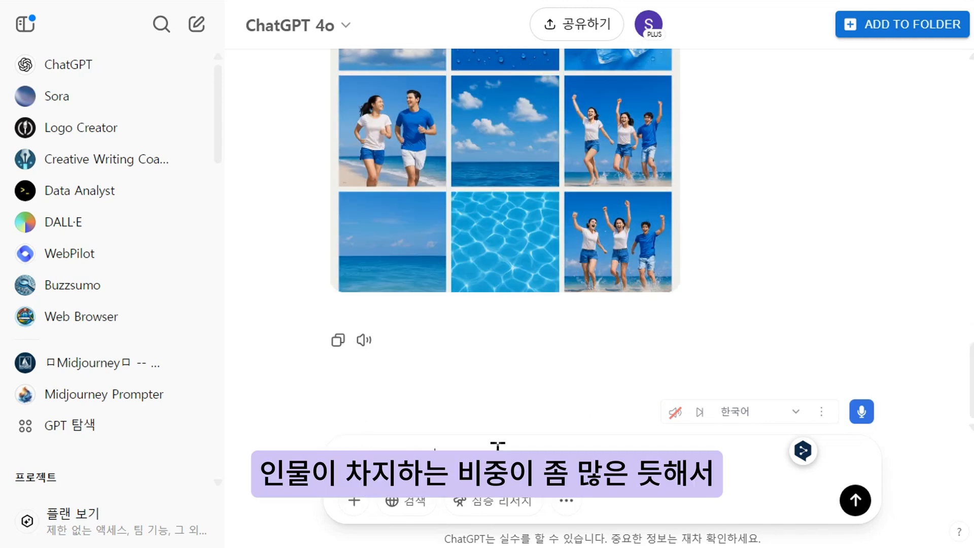
type("두가지의 이미")
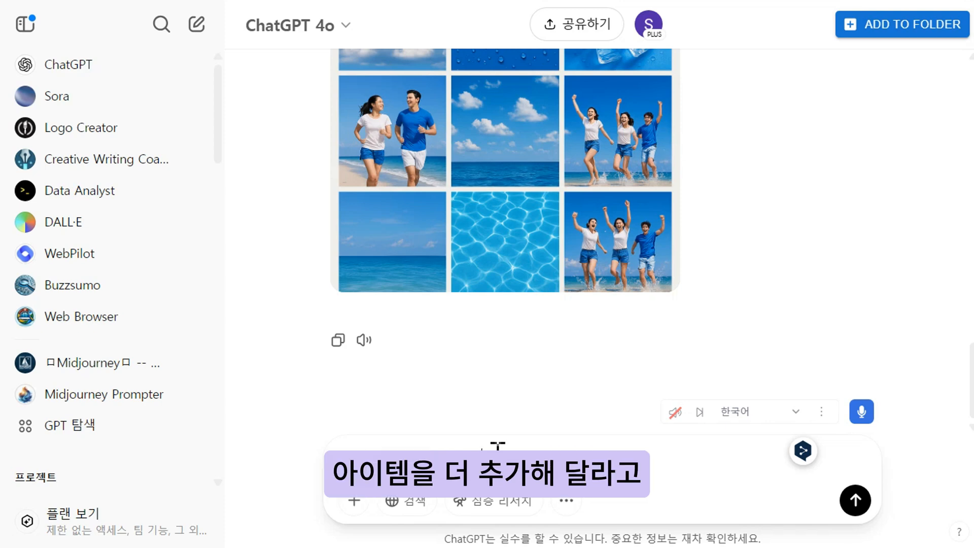
type(" 해주")
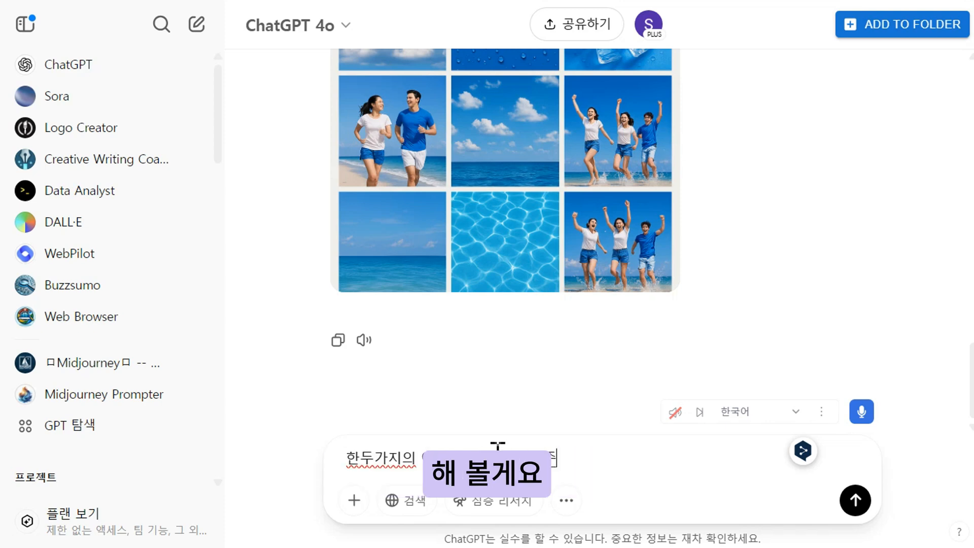
type("세요.")
key("Return")
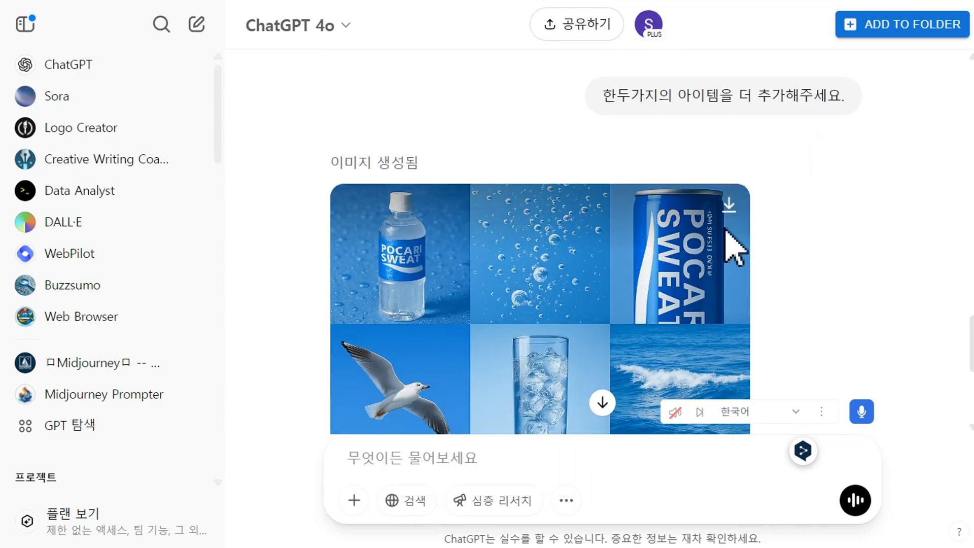
Review the expanded moodboard and ask for a finished Pocari Sweat ad shot: '마음에 들어요. 무드보드에 있는 요소들을 적절히 믹스하여 한 장의 완성된 광고이미지로 포카리스웨트 음료 광고 연출샷을 생성해주세요.'.
scroll(730, 269, "down", 3)
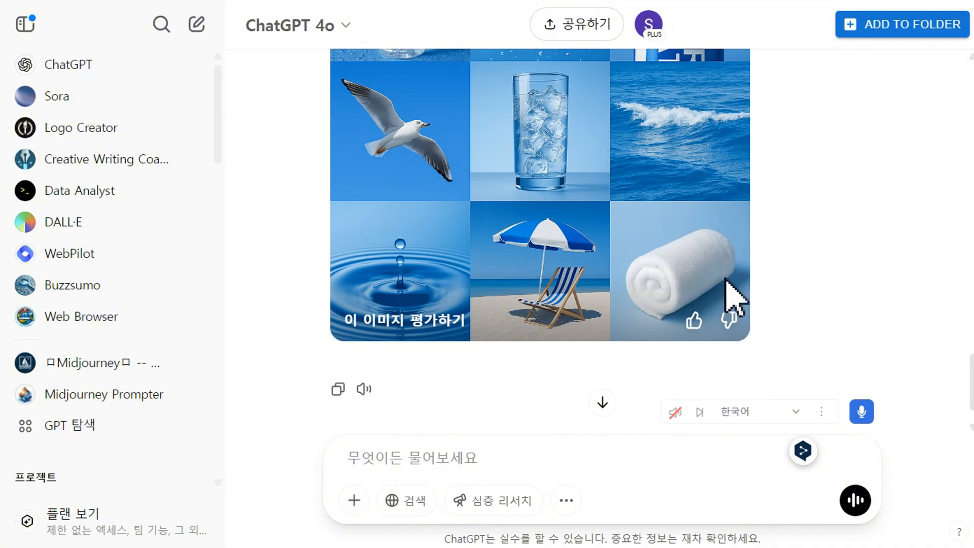
scroll(843, 310, "up", 5)
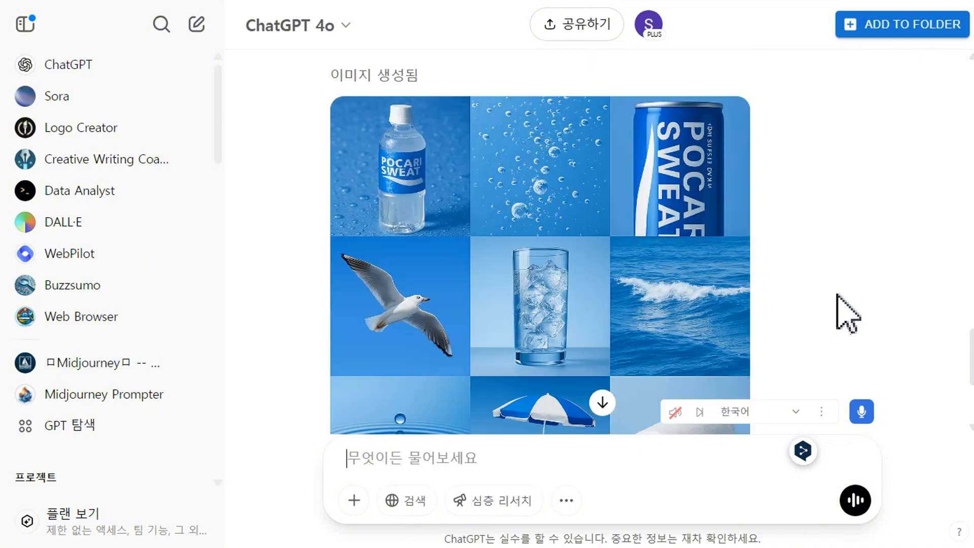
scroll(842, 310, "down", 5)
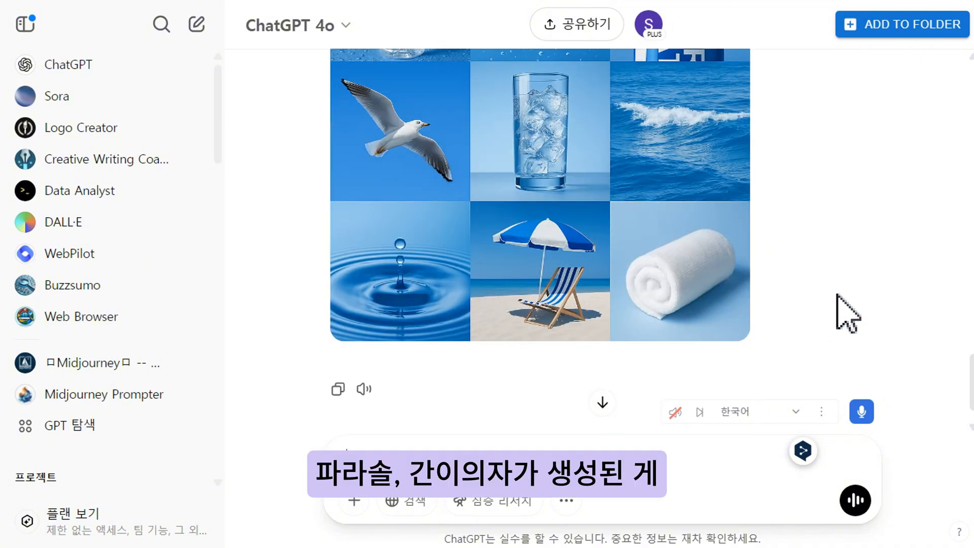
scroll(843, 310, "up", 2)
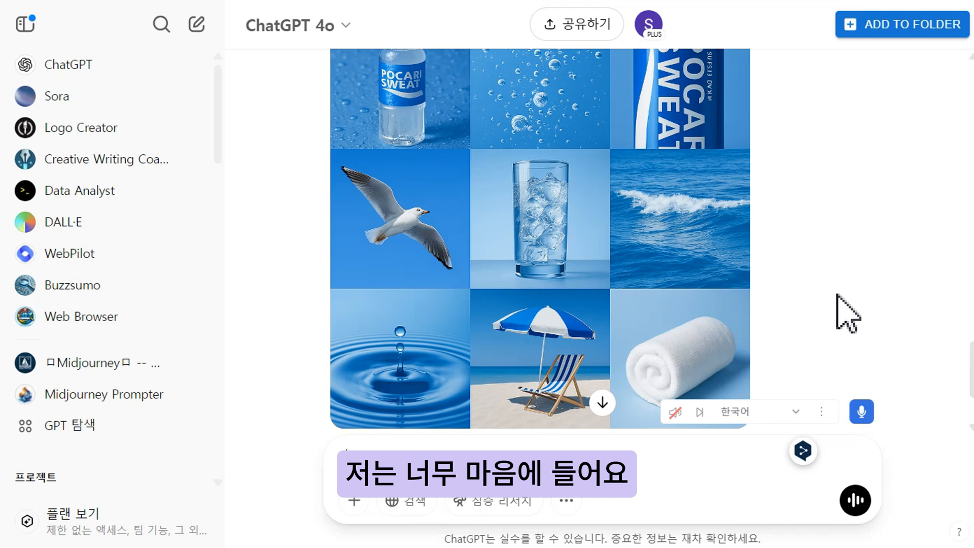
scroll(838, 305, "down", 2)
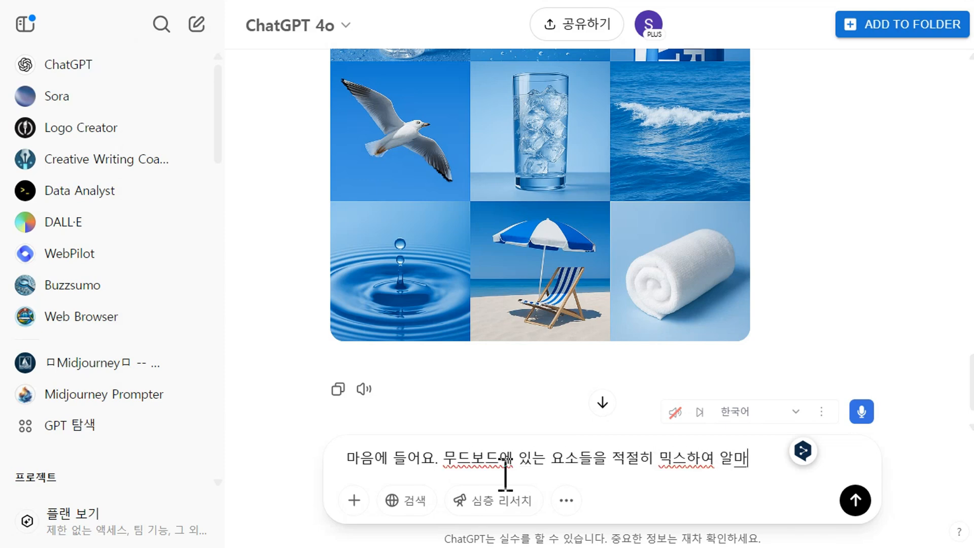
type("포카리스웨트 음료 광고 연출샷을 생성해주세요.")
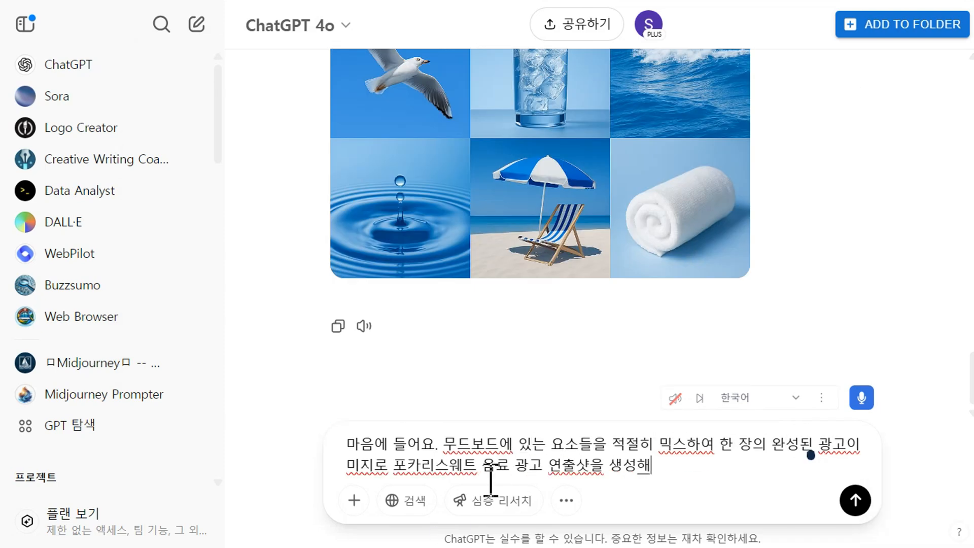
key("Return")
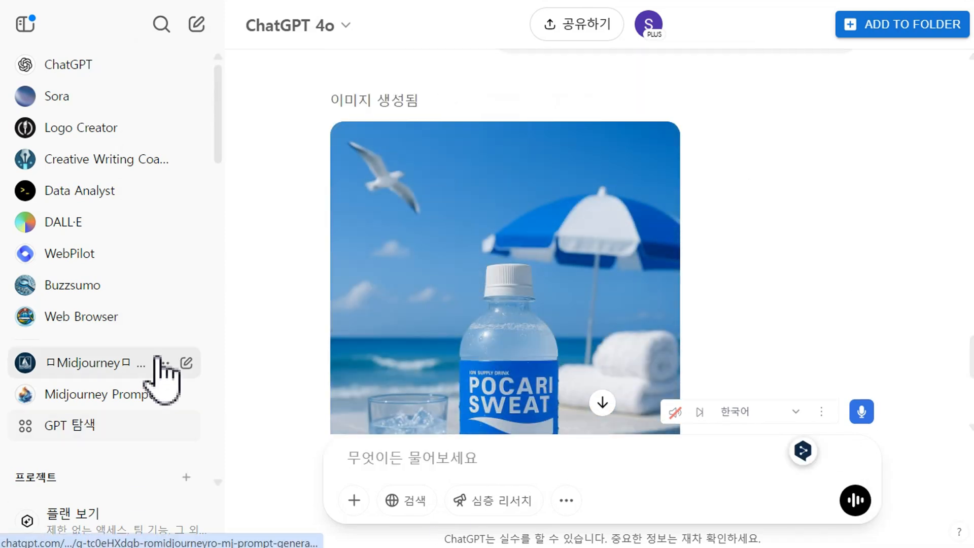
Examine the generated Pocari Sweat ad shot image.
scroll(518, 247, "down", 1)
scroll(518, 248, "down", 1)
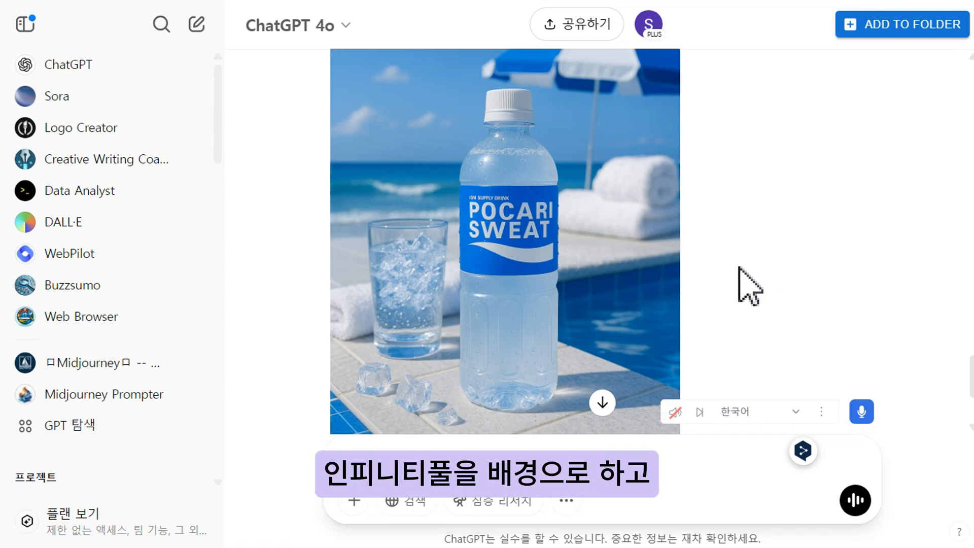
scroll(740, 269, "down", 1)
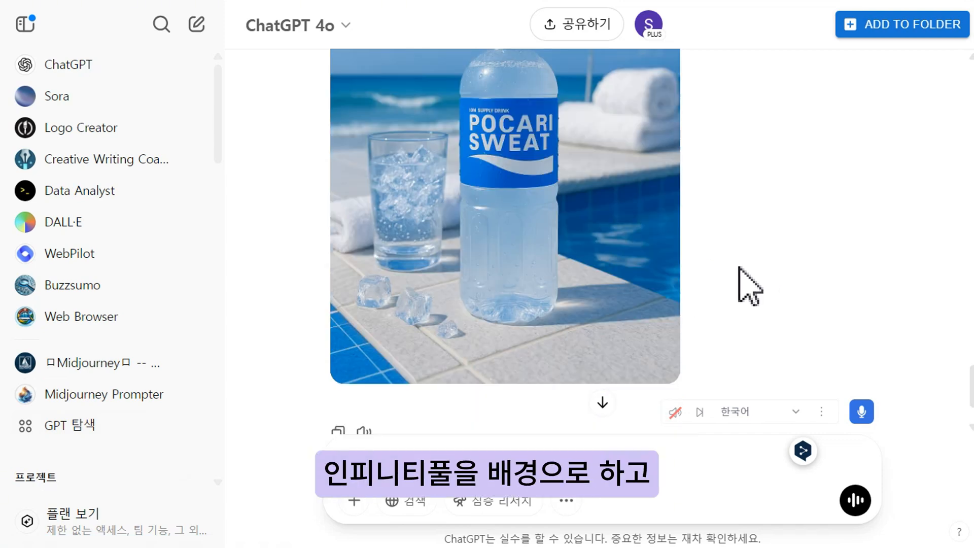
scroll(750, 287, "up", 5)
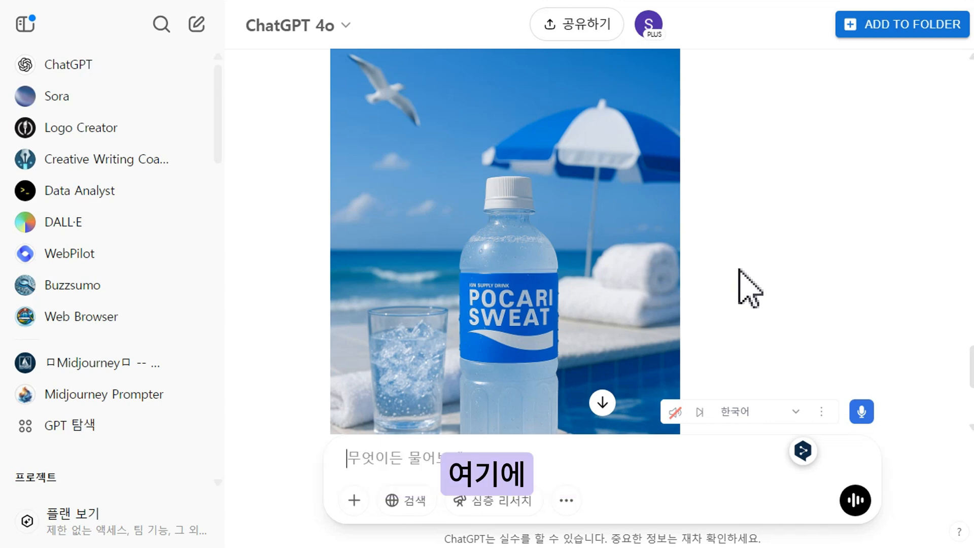
scroll(740, 269, "down", 1)
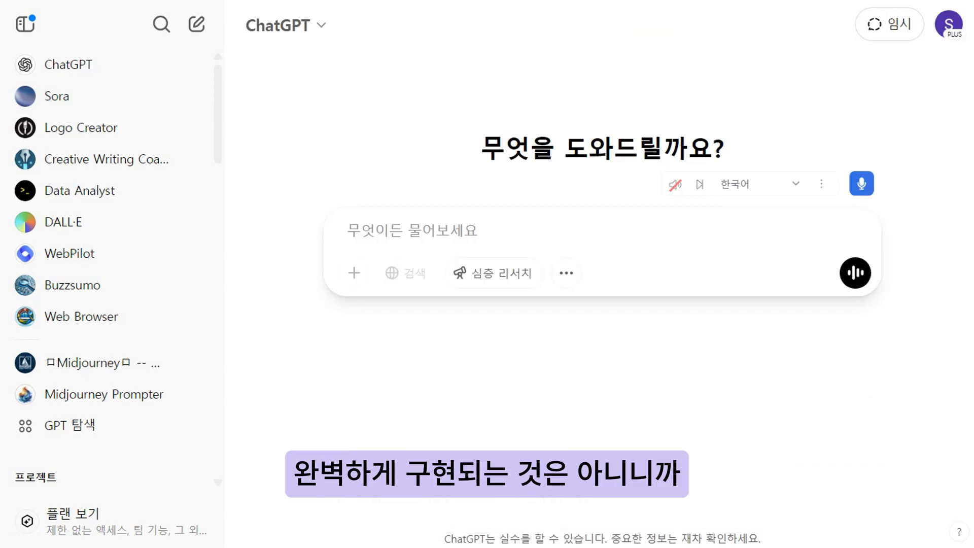
Start a GPT-4o chat with the image tool and request '귀여움이 묻어나는 캘리그라피 스타일로 "내 몸과 마음을 깨우는 청량함" 글씨를 작성해주세요'.
left_click(298, 30)
left_click(297, 107)
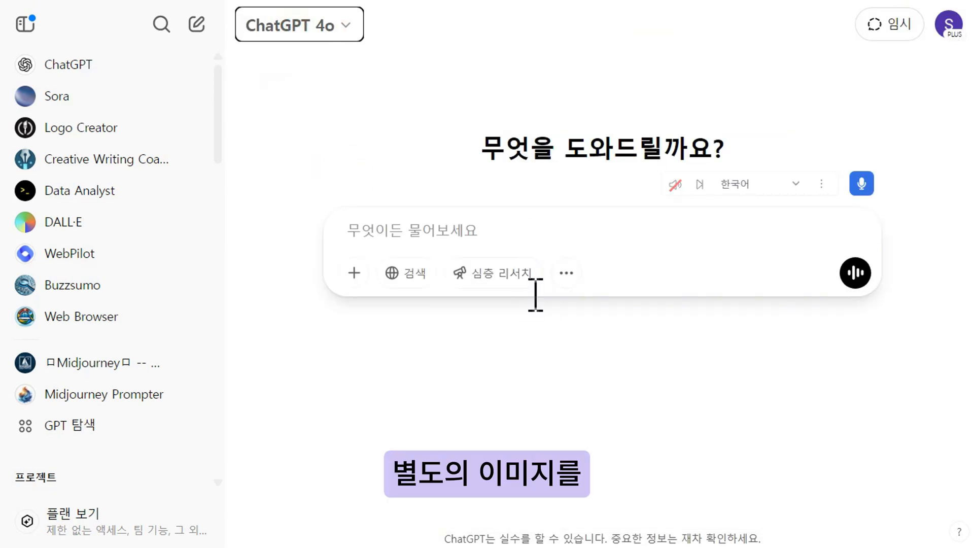
left_click(563, 274)
left_click(608, 321)
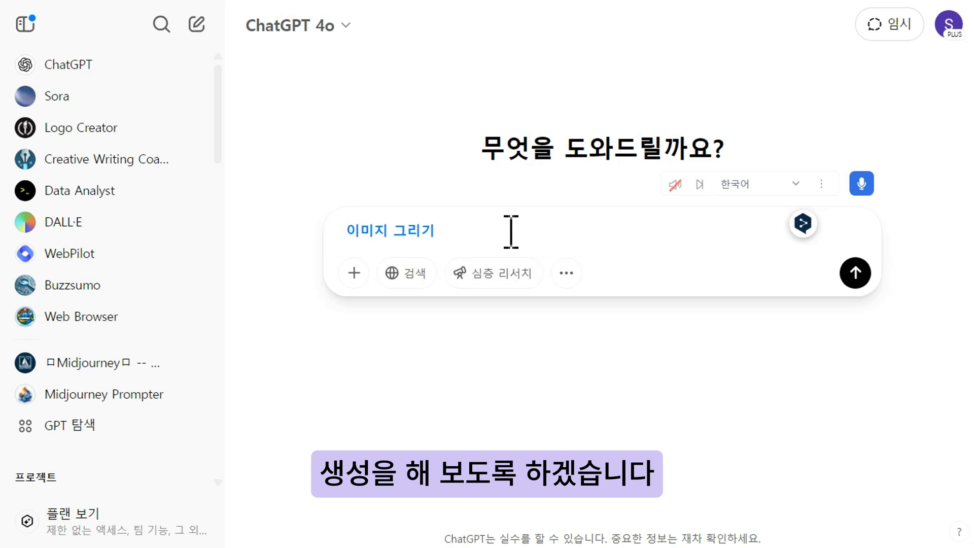
type("캘리")
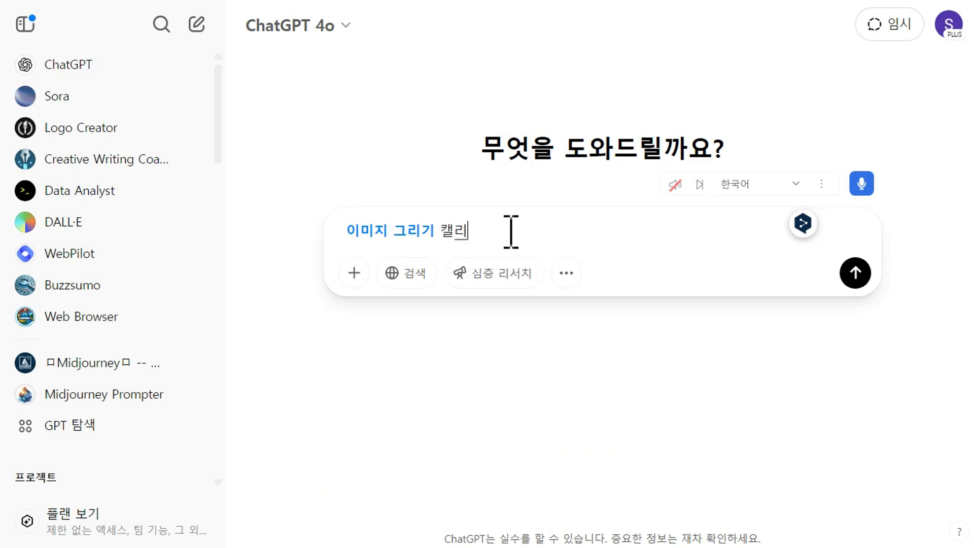
type("글라피 스타일로")
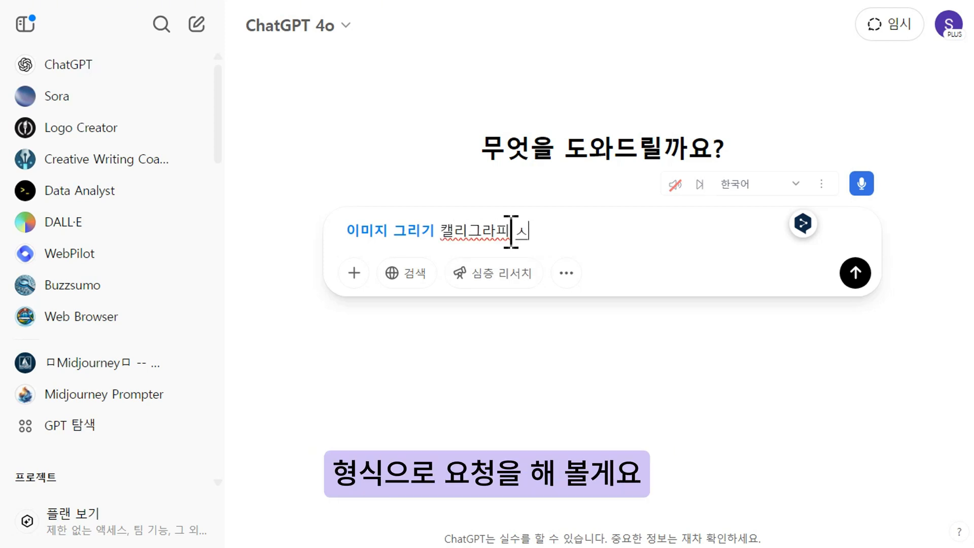
key("Left")
key("Left")
key("Left")
key("Left")
key("Left")
key("Left")
key("Left")
key("Left")
key("Left")
key("Left")
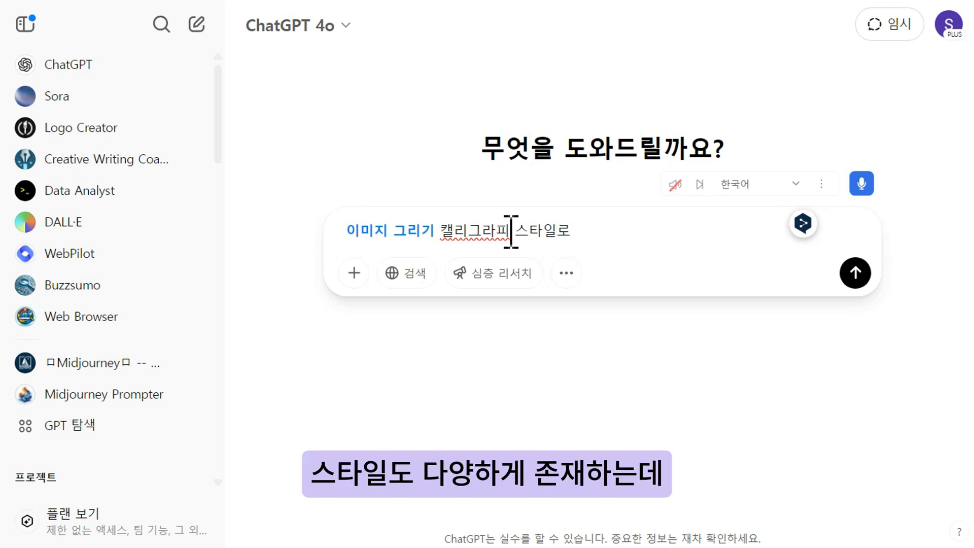
type("귀여움이 묻어나는")
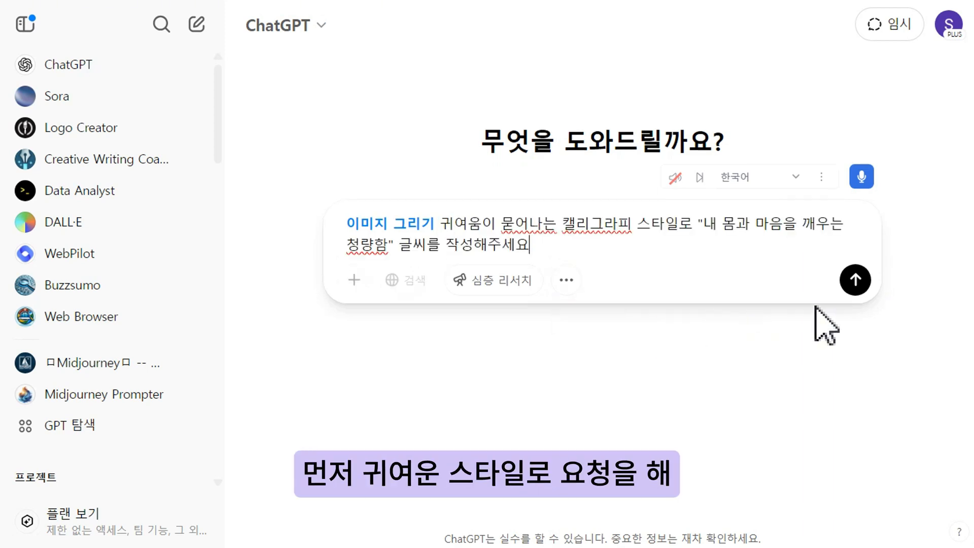
left_click(858, 284)
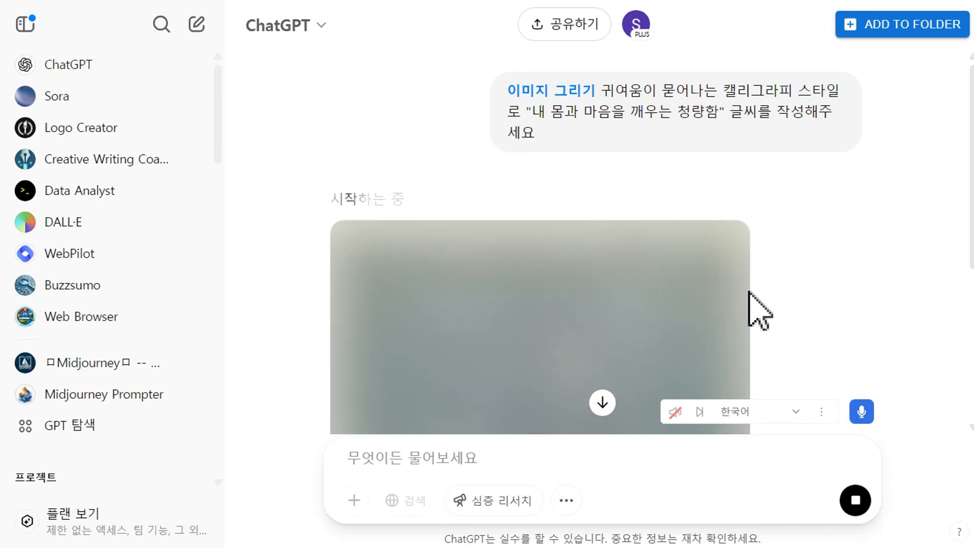
Review the calligraphy result and request '이번에는 "내 몸과 마음을 깨우는 청량함" 이라는 문구를 필기체 같은 캘리그라피 형식으로 작성해주세요'.
scroll(883, 249, "down", 2)
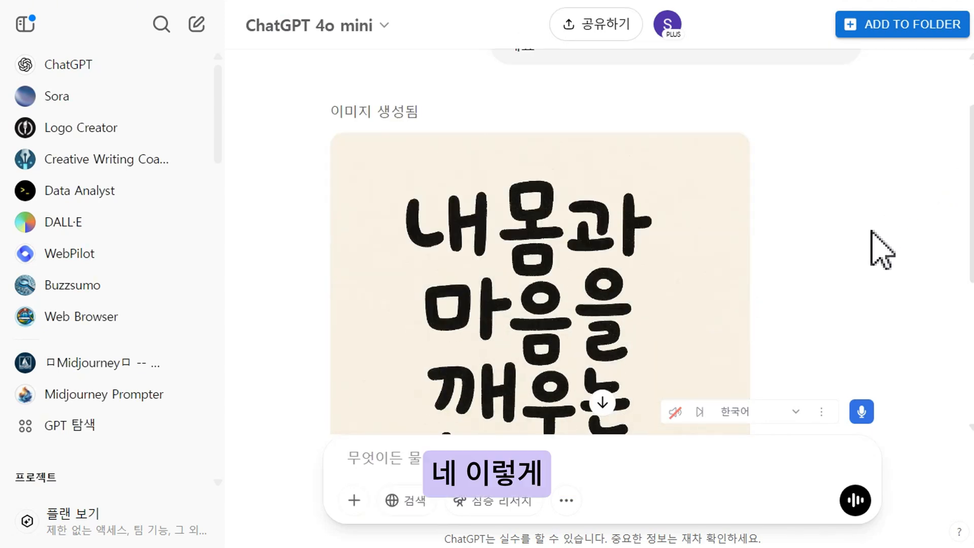
scroll(883, 248, "down", 4)
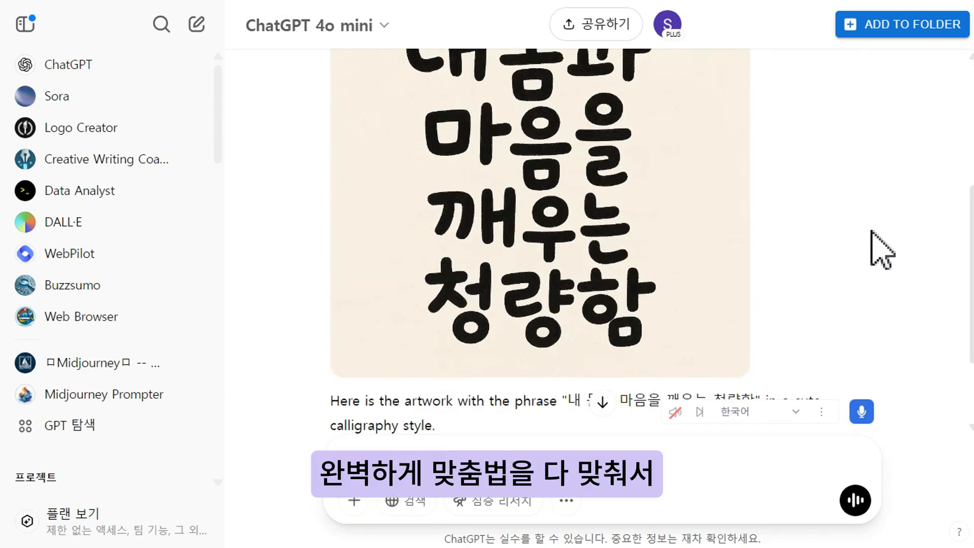
scroll(883, 248, "up", 2)
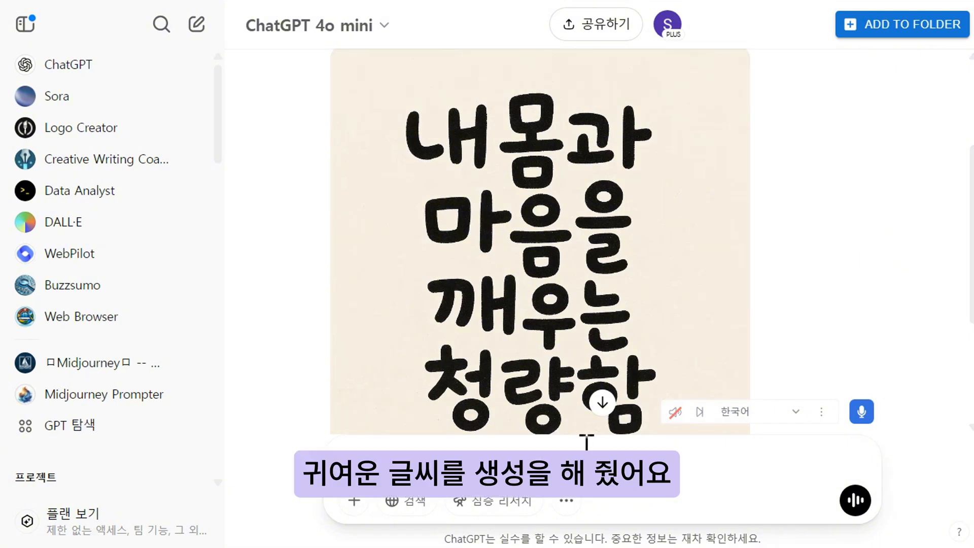
left_click(587, 459)
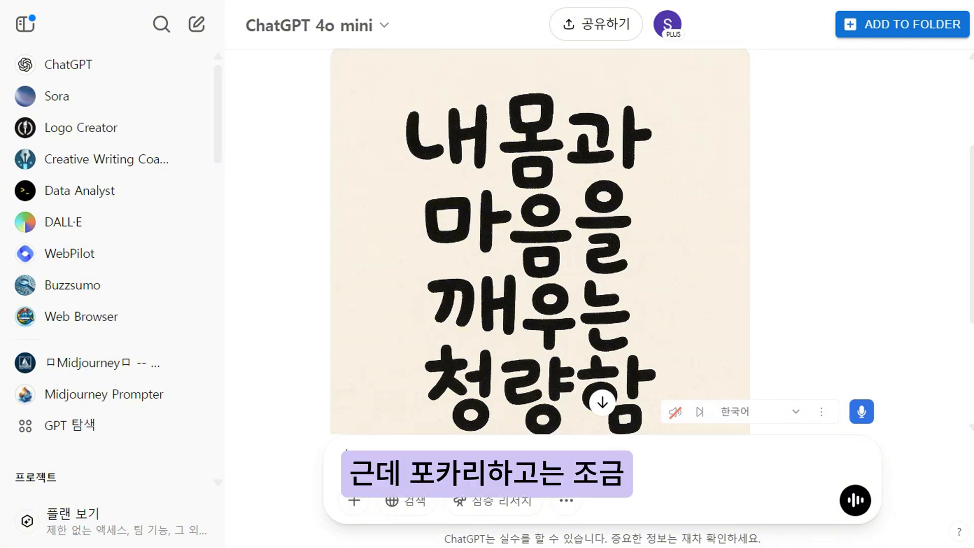
type("조금 ")
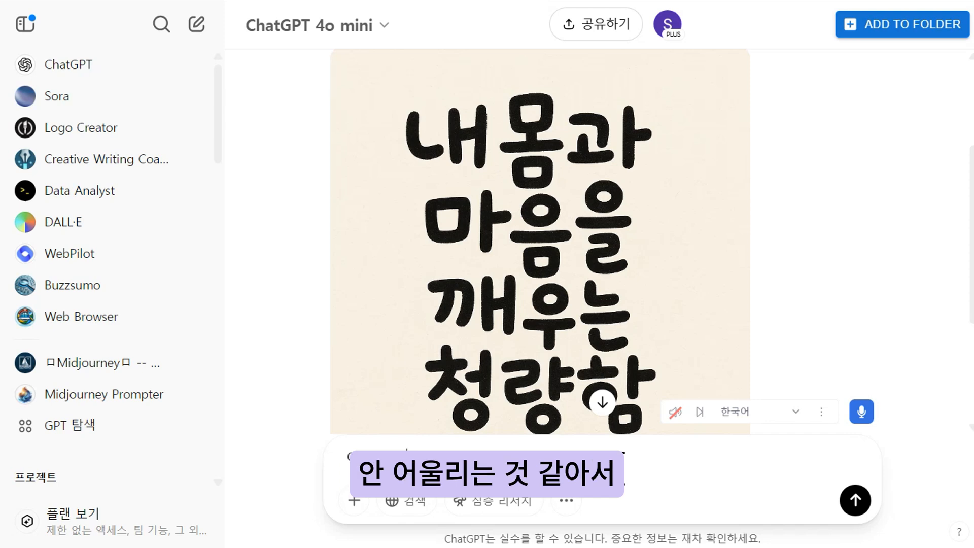
type(" \"내 몸")
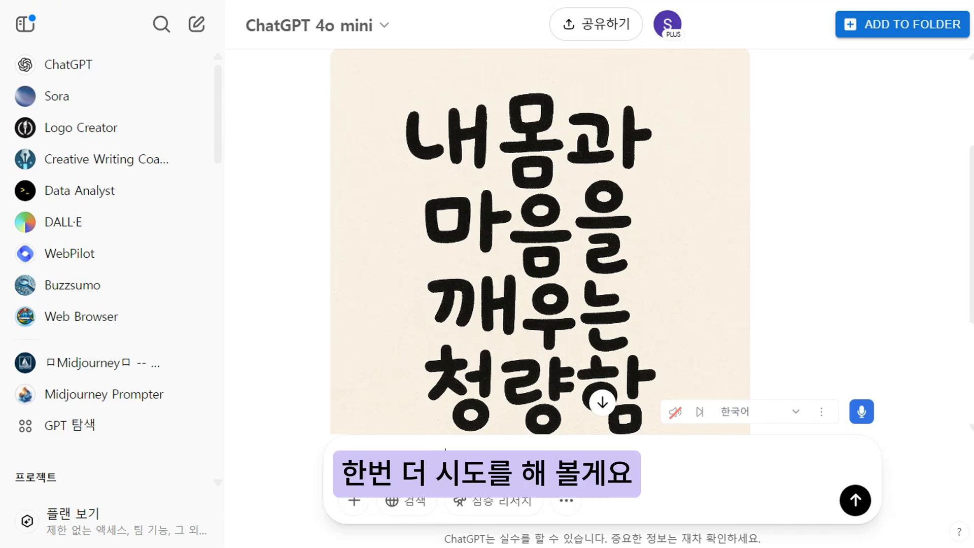
type("과 마음을 깨우")
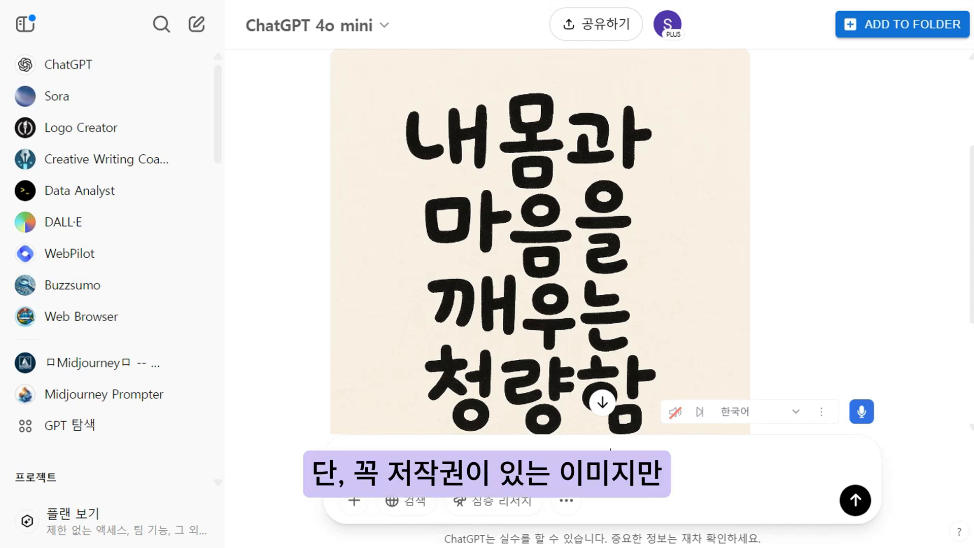
type("구를")
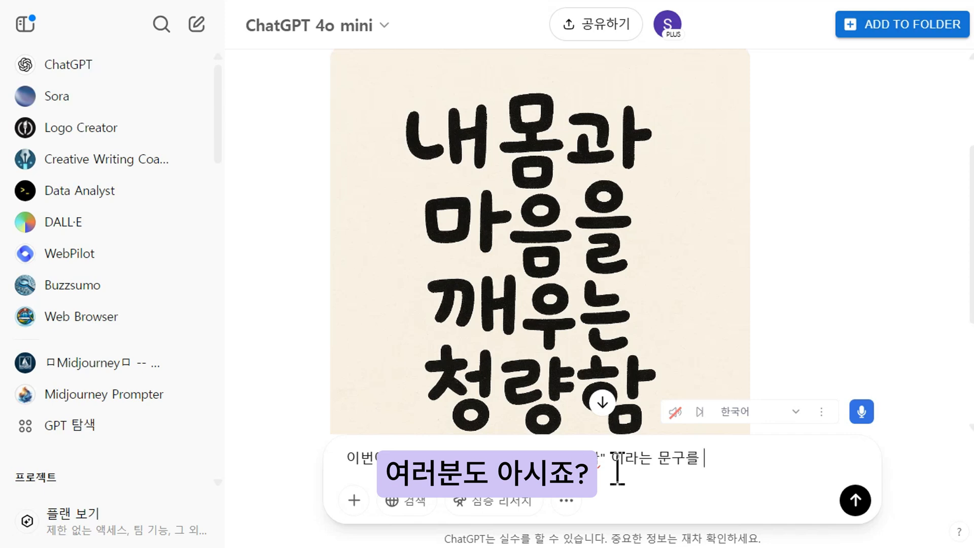
type(" 필기체 개")
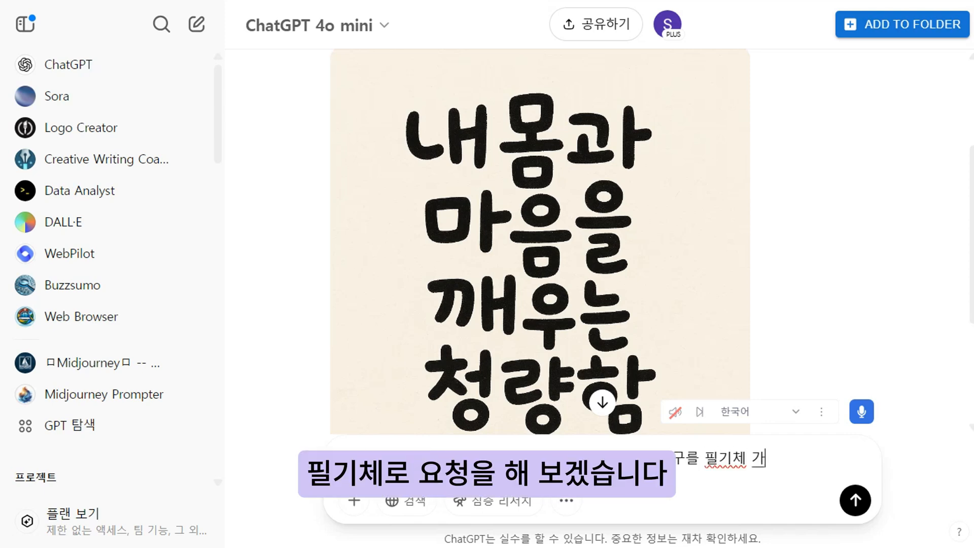
type("ㅌ은 캘리그라피 형식으로 ")
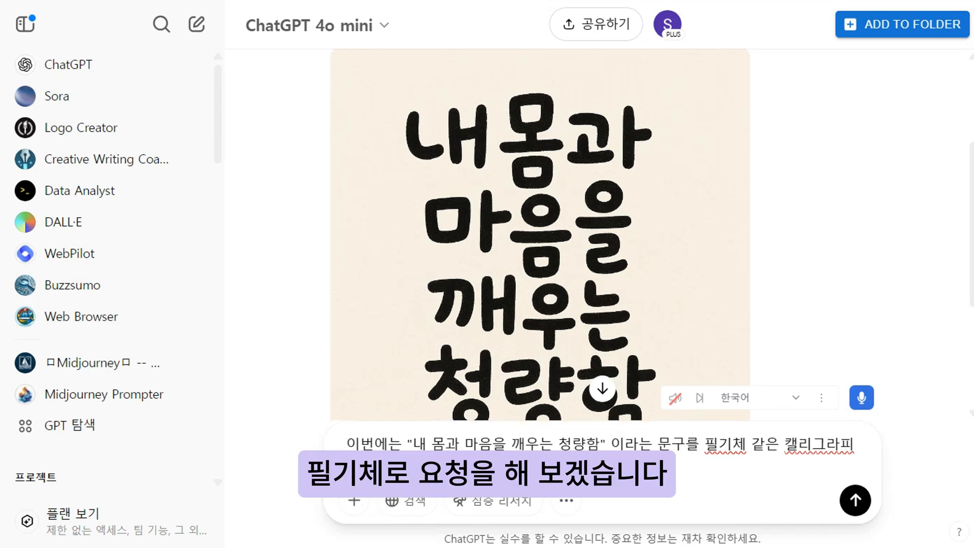
type("작성해주세요")
key("Return")
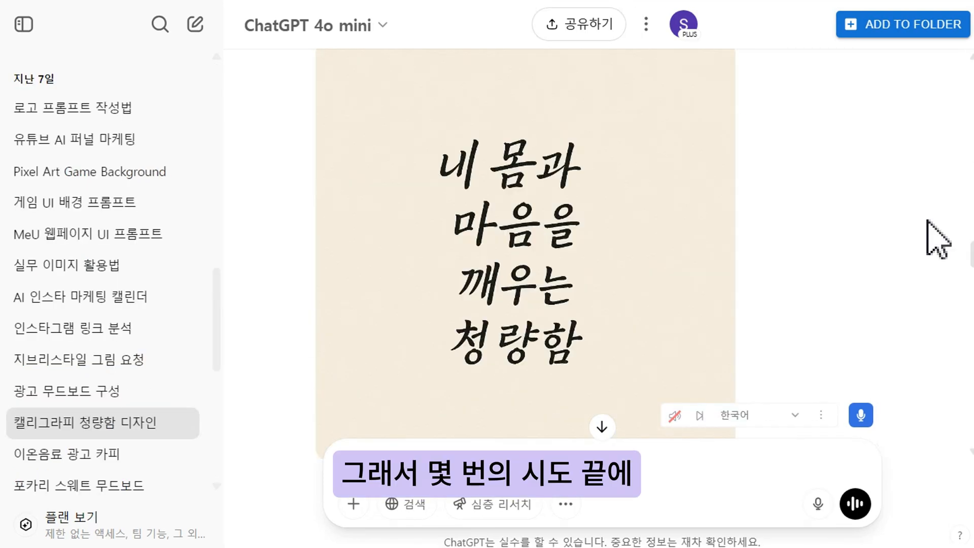
Examine the calligraphy chat's refined white-text and background-removed versions.
scroll(936, 236, "down", 5)
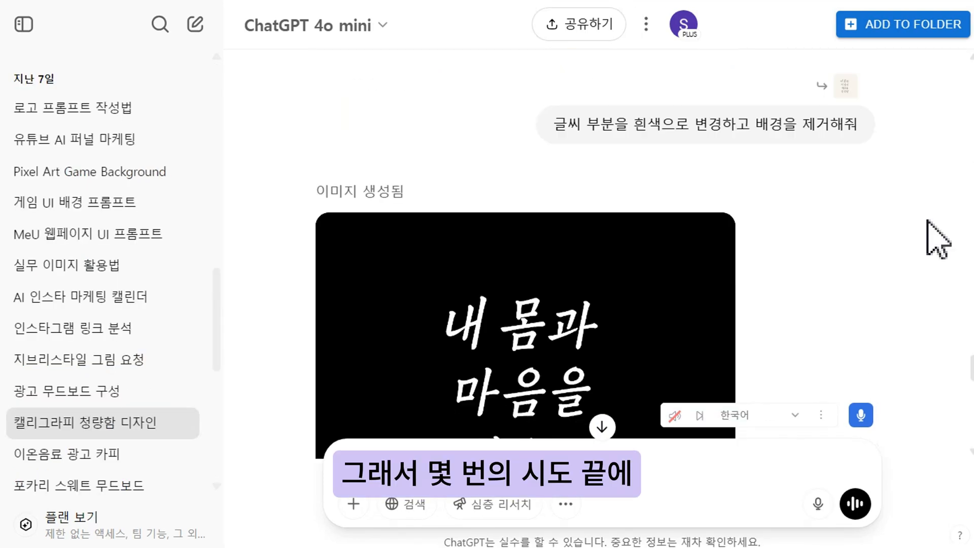
scroll(938, 238, "down", 3)
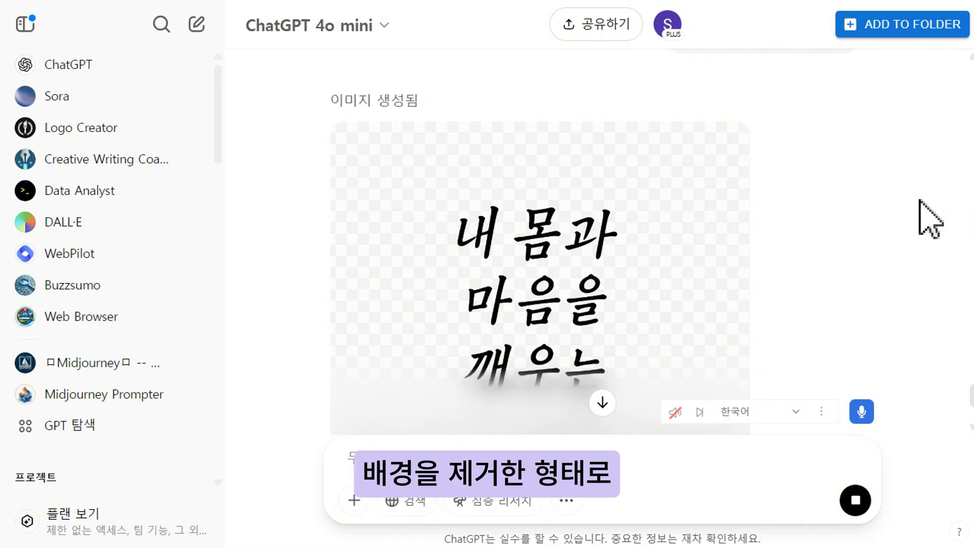
scroll(930, 219, "down", 2)
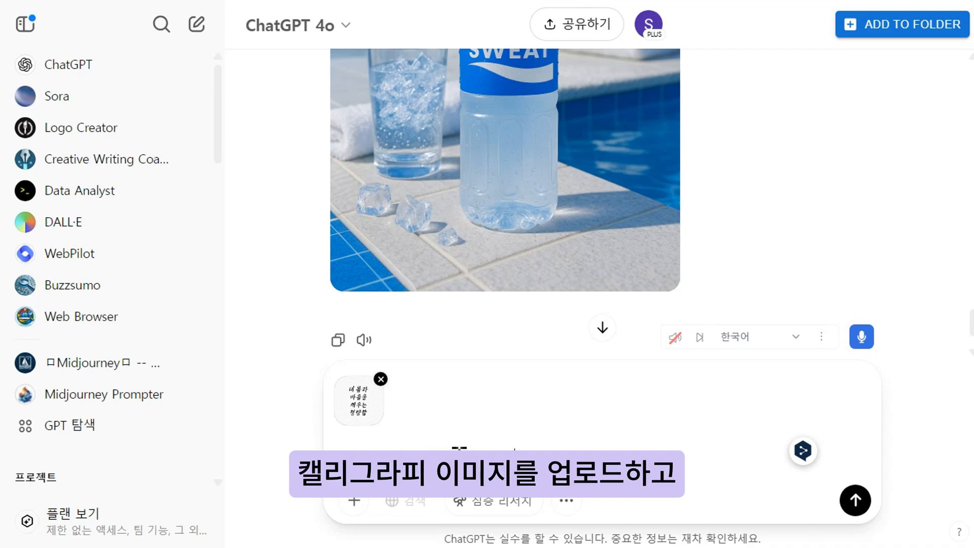
With the calligraphy image attached, ask '위의 광고 이미지에 캘리그라피 이미지를 적절히 배치해 생성해주세요' in the ad chat.
type("적절히 배치해")
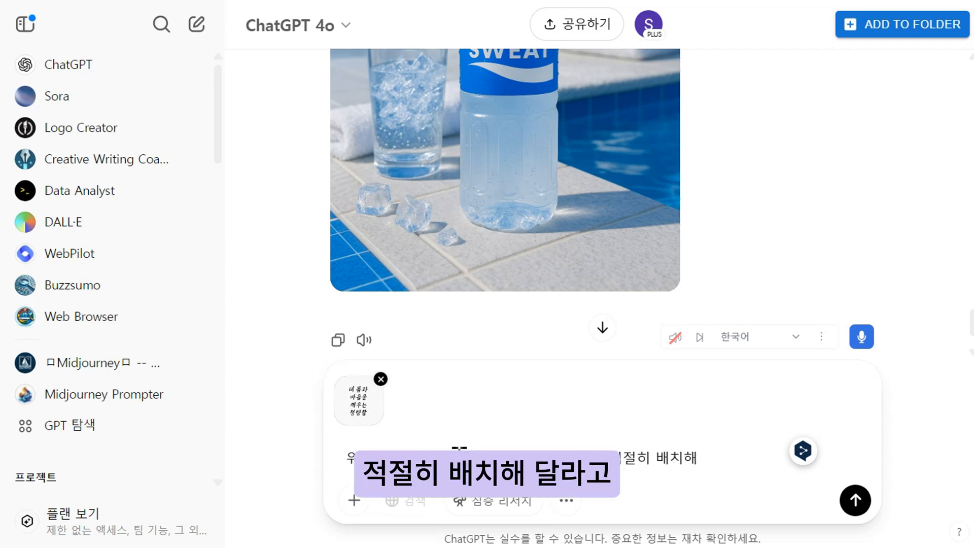
type(" 생ㅅ성해주세요")
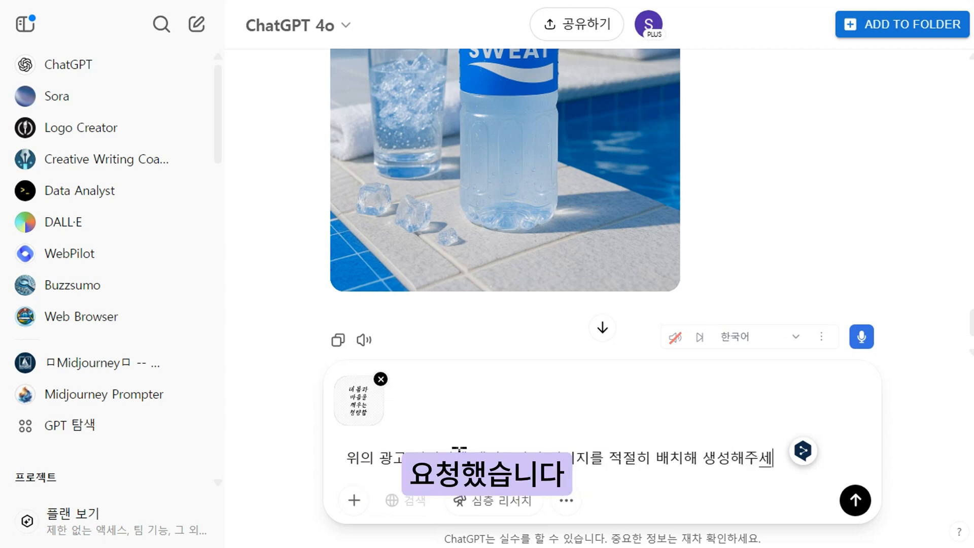
key("Return")
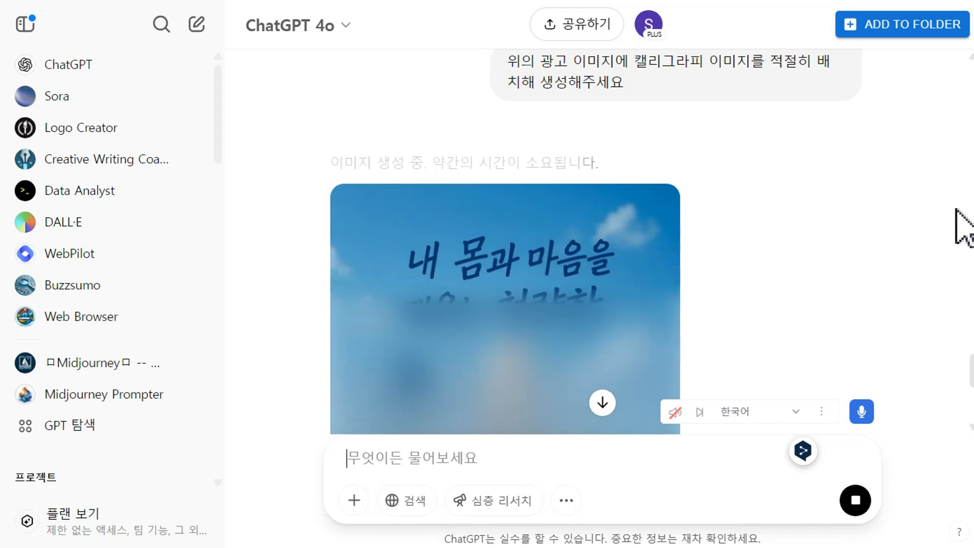
scroll(827, 219, "down", 3)
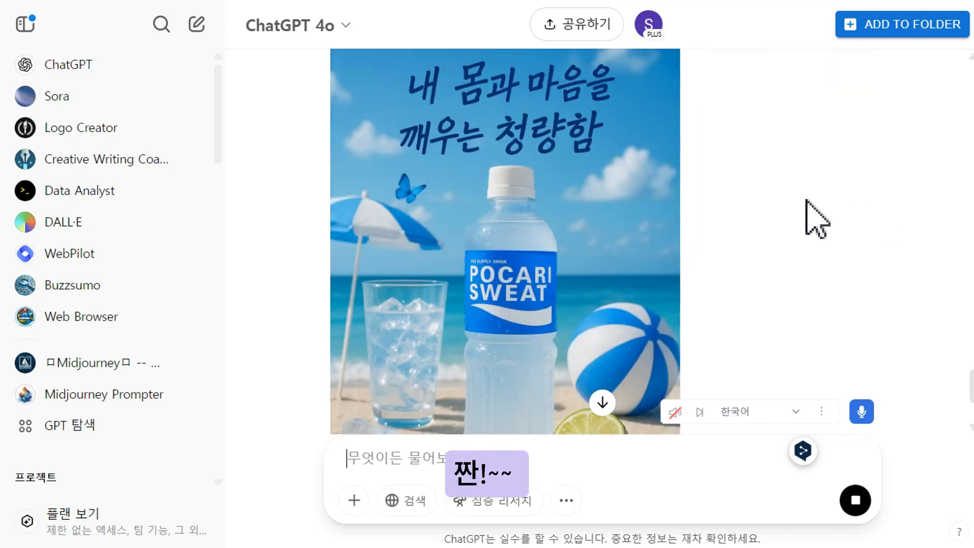
Examine the generated Pocari Sweat ad image with the calligraphy placed on it.
scroll(807, 201, "down", 3)
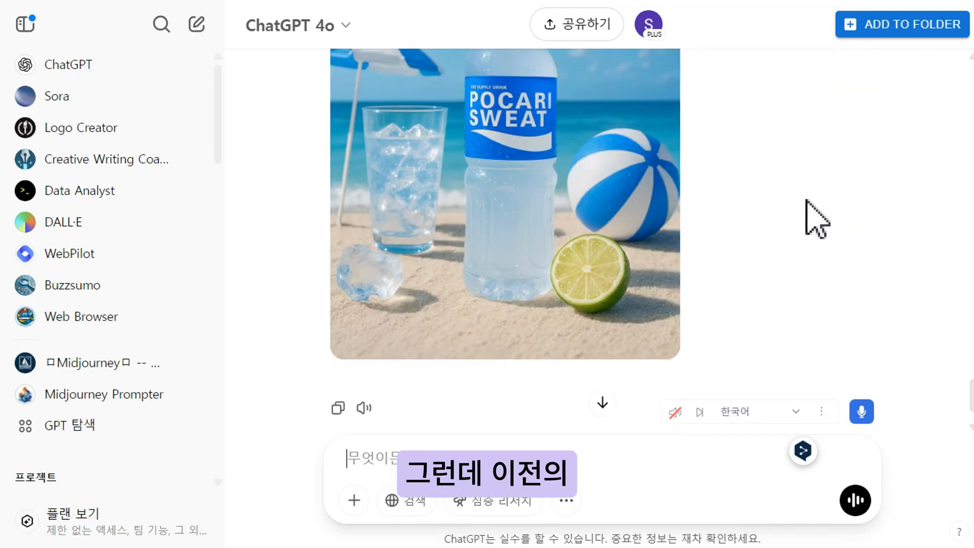
scroll(807, 201, "up", 2)
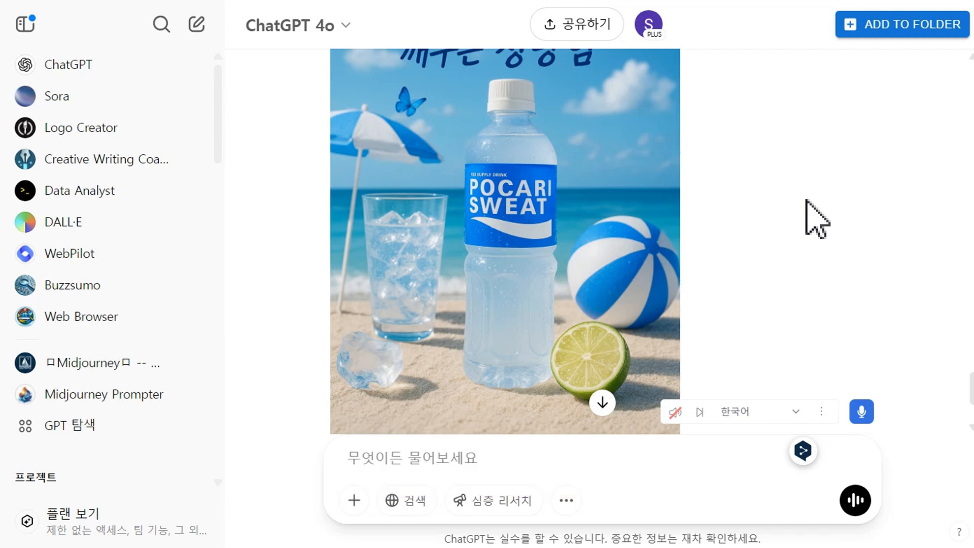
scroll(807, 201, "up", 4)
scroll(817, 218, "down", 3)
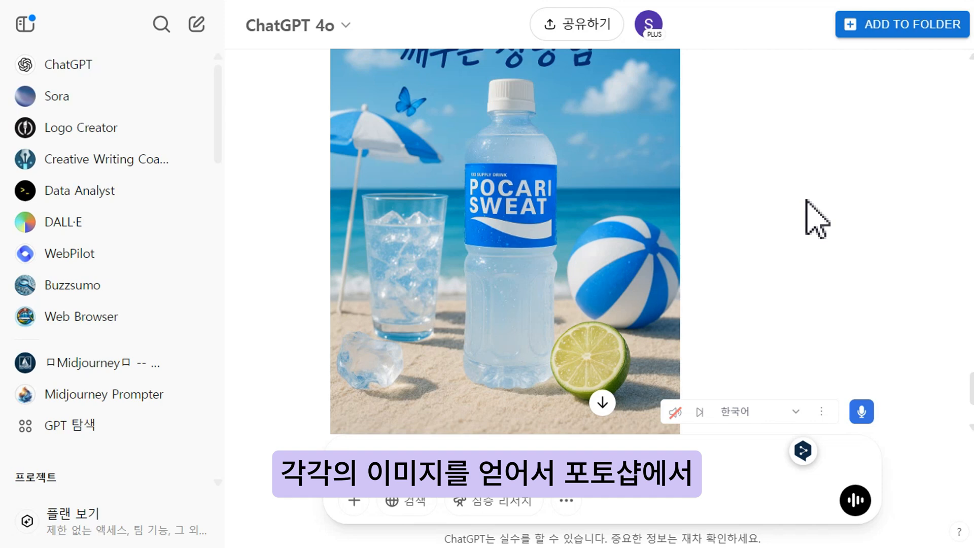
scroll(807, 200, "down", 2)
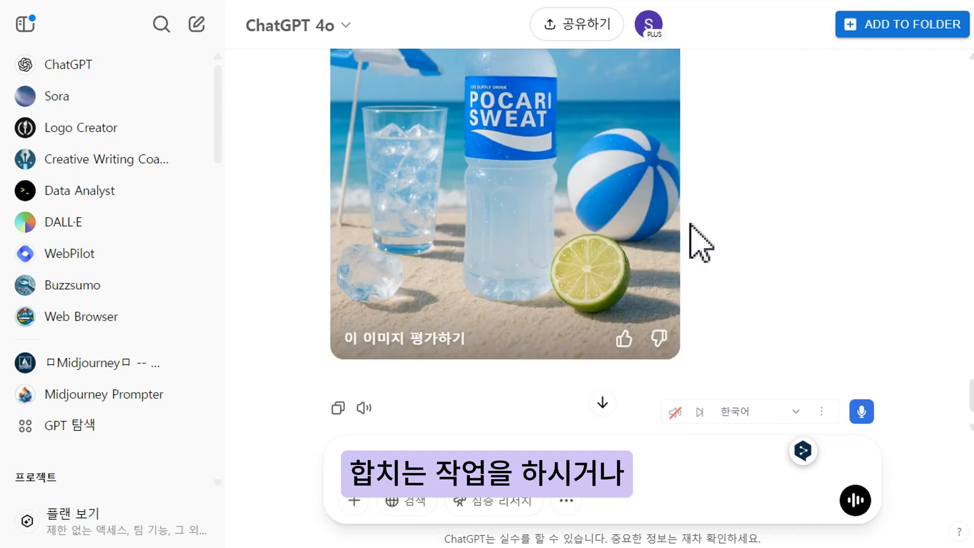
scroll(805, 217, "up", 5)
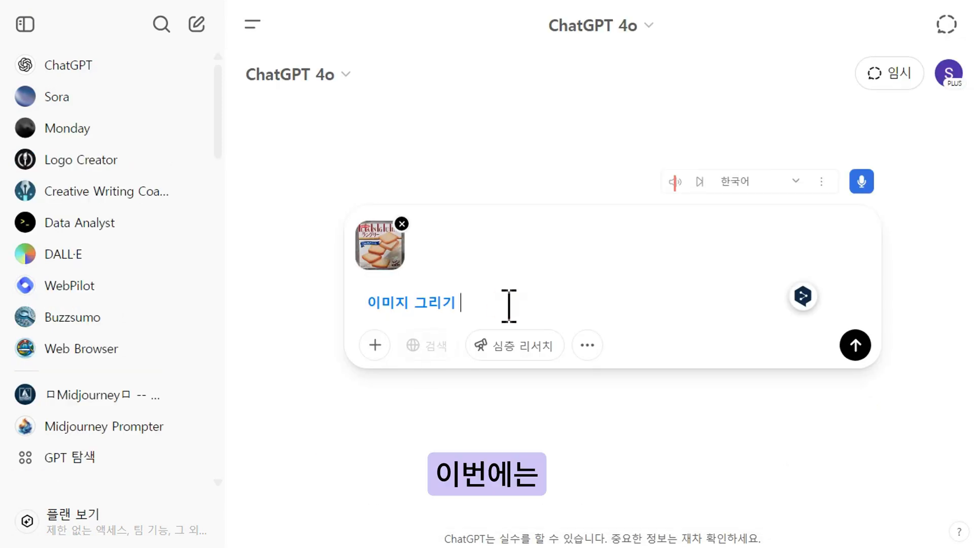
In a new image chat with the cookie box photo attached, write '키친이 뒤로 보이는 식탁에 앉아 이 과자와 함께 커피를 마시고 있는 긴 생머리의 30대 여성을 그려줘.'.
type("키친이 뒤로 보이는 식탁에 ")
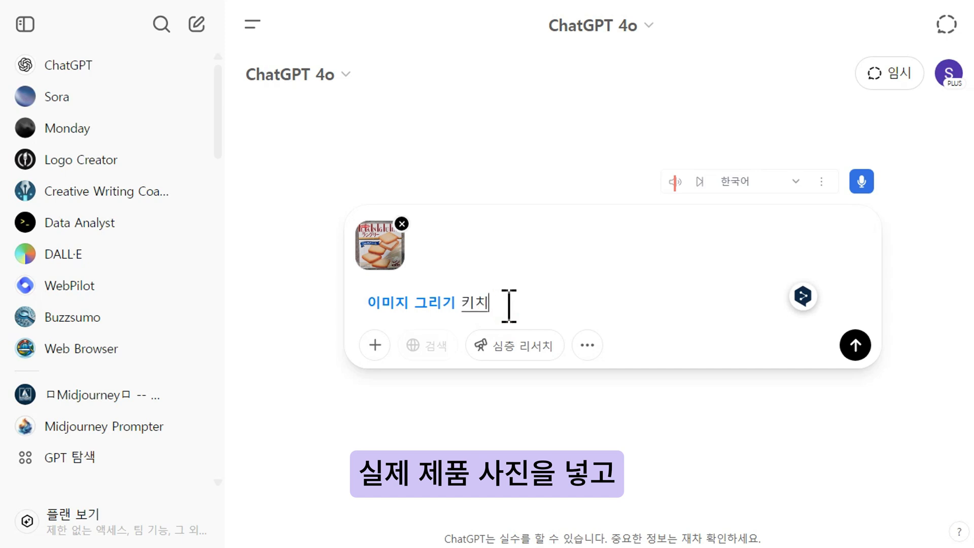
type("앉아 ")
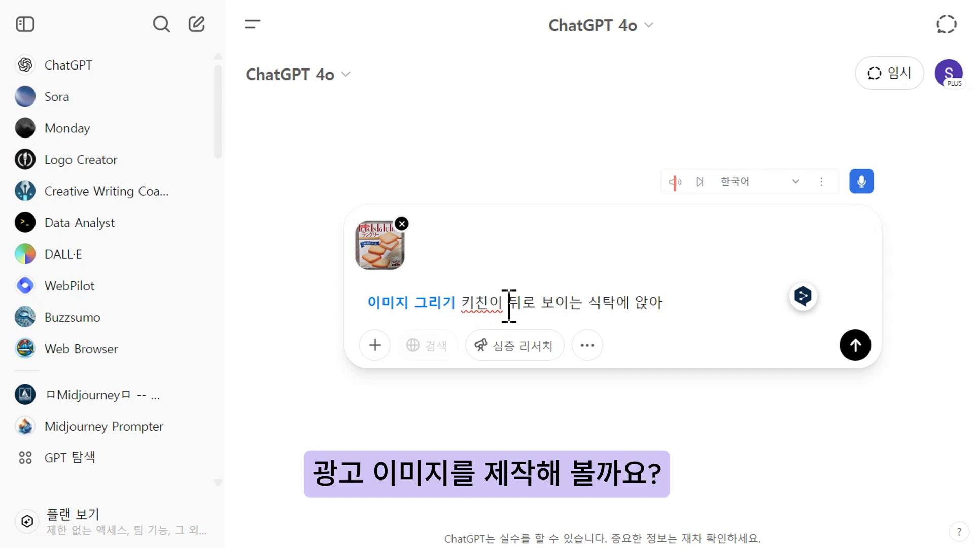
type("이 과자를 먹고 있는 긴 생머리의 30대")
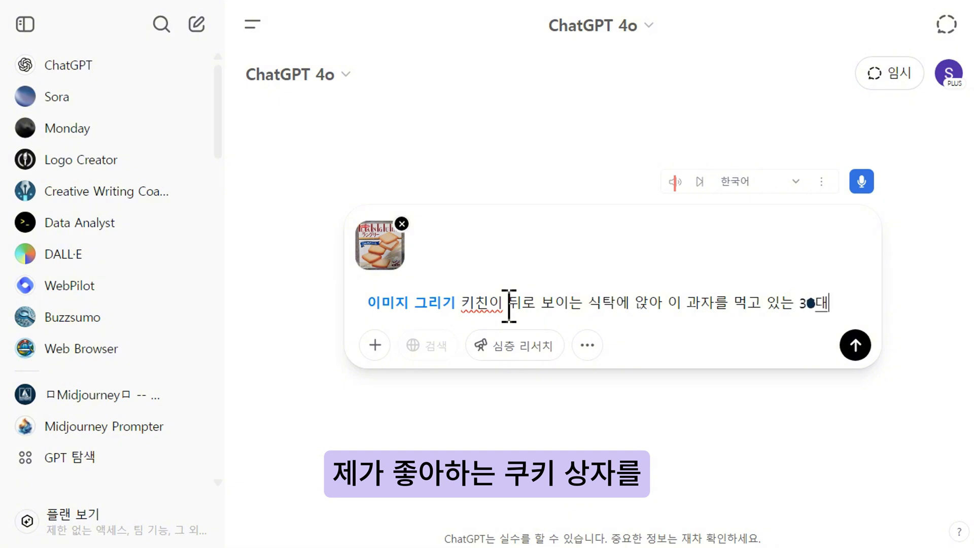
type(" 여성")
key("Left")
key("Left")
key("Left")
key("Left")
key("Left")
key("Left")
type("긴 생머리의 ")
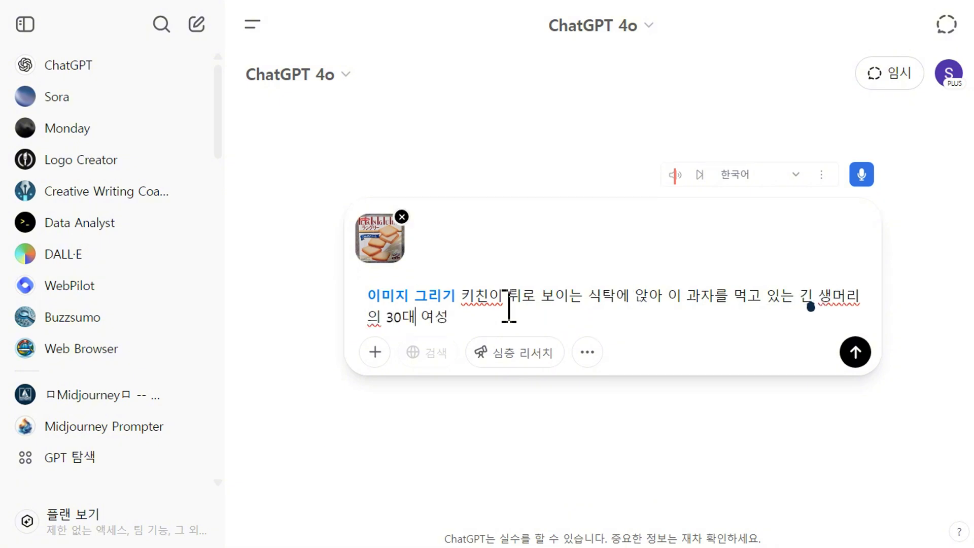
type("을 그려줘. 식ㄷ")
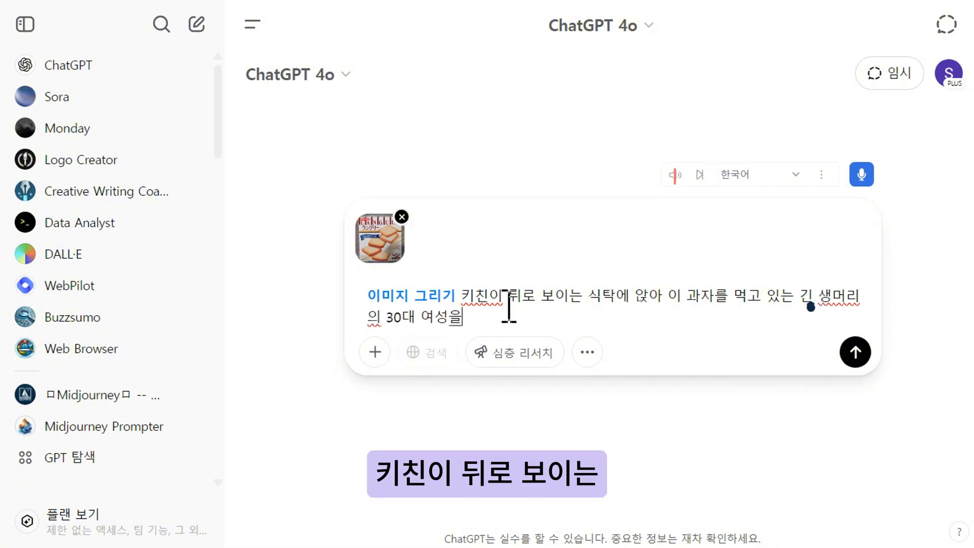
key("BackSpace")
key("BackSpace")
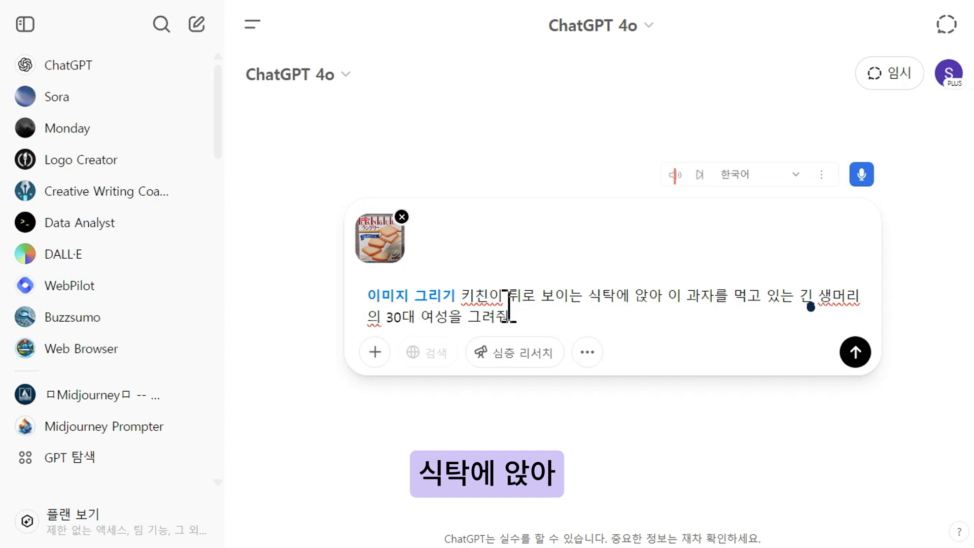
left_click(721, 295)
type("와 함께 커피를 마시고")
key("Delete")
key("Delete")
key("Delete")
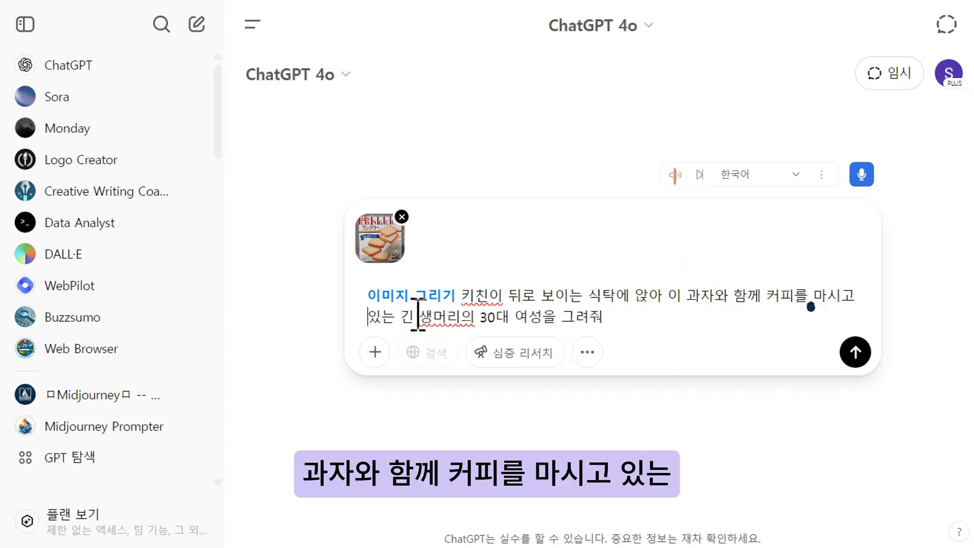
left_click(635, 318)
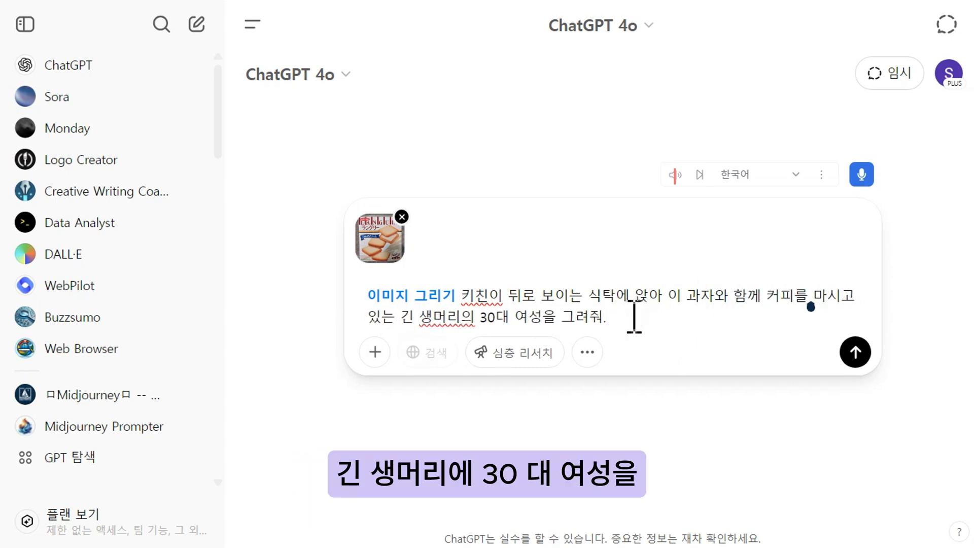
Append '과자 광고 이미지임을 착안하여 그릴 것. 키친의 배경은 초점을 날릴 것.' and send the prompt.
type("과자 광고 이미지임을 착안하여")
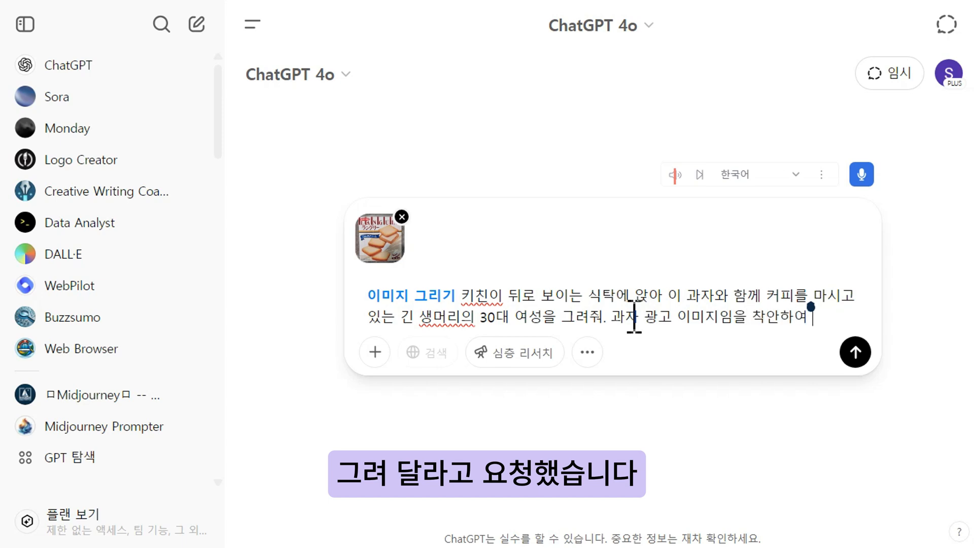
type(" 그릴 것. 키친")
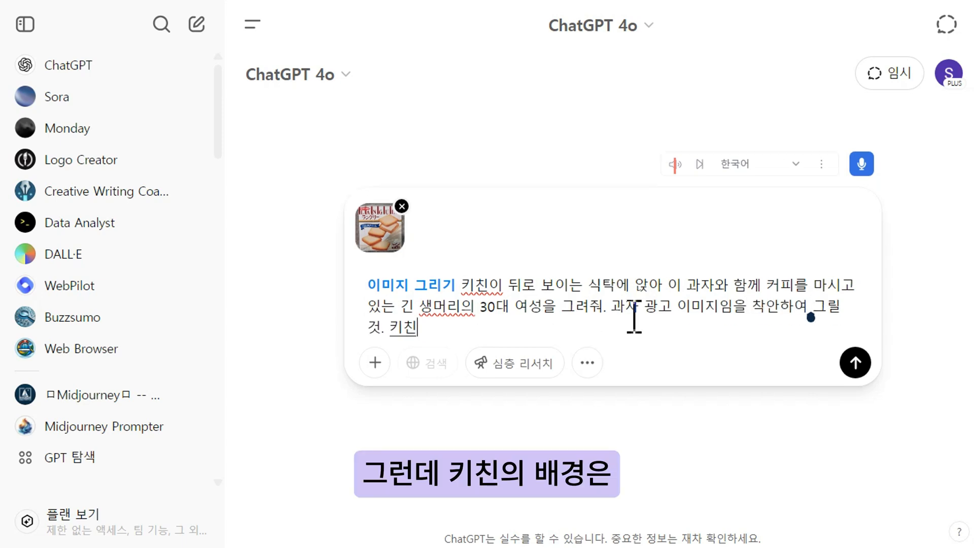
type("의 배경은")
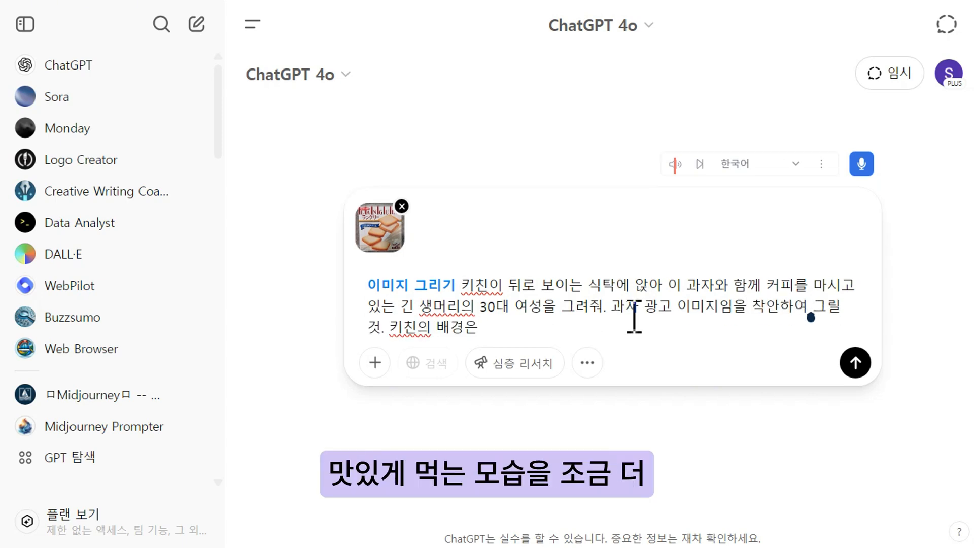
type(" 초점")
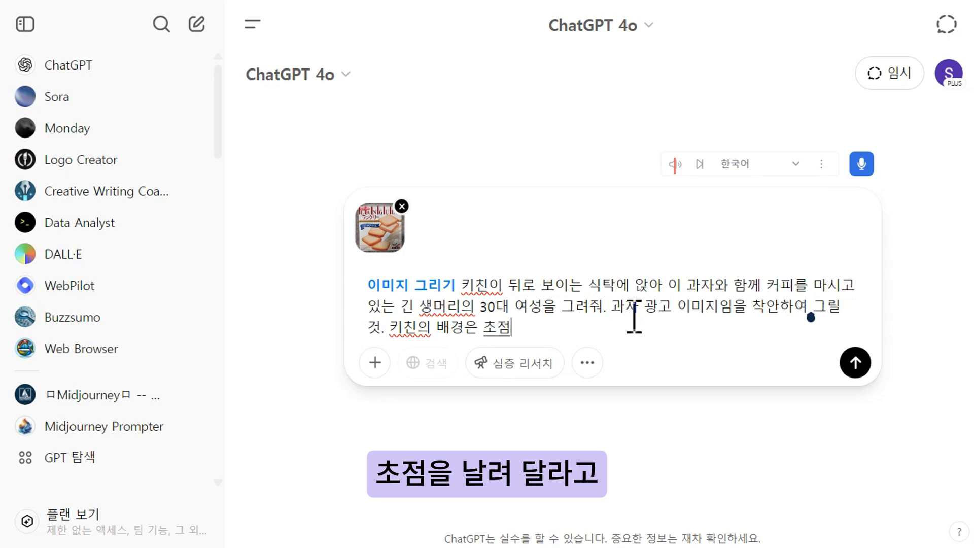
type("을 날릴 것.")
key("Return")
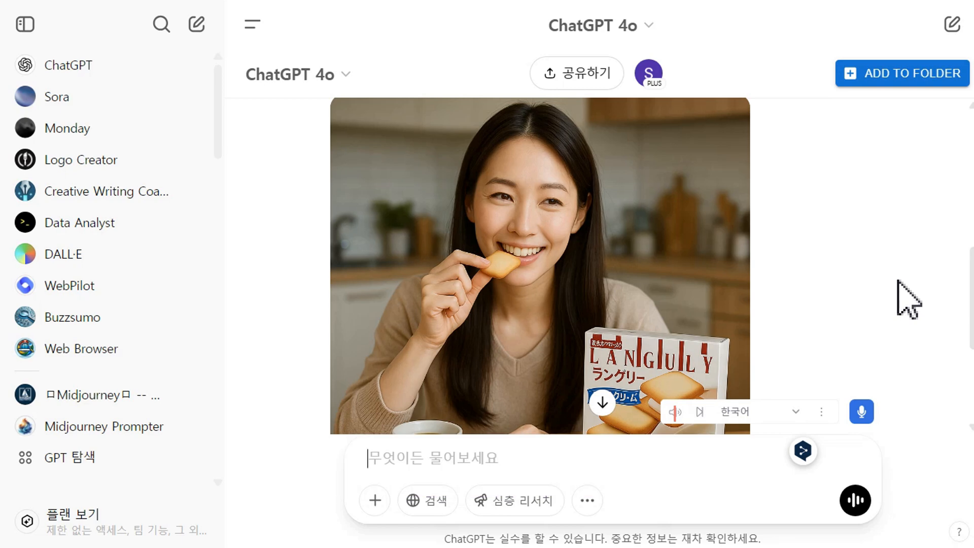
Compare the generated cookie ad image with the uploaded product photo.
scroll(908, 300, "up", 8)
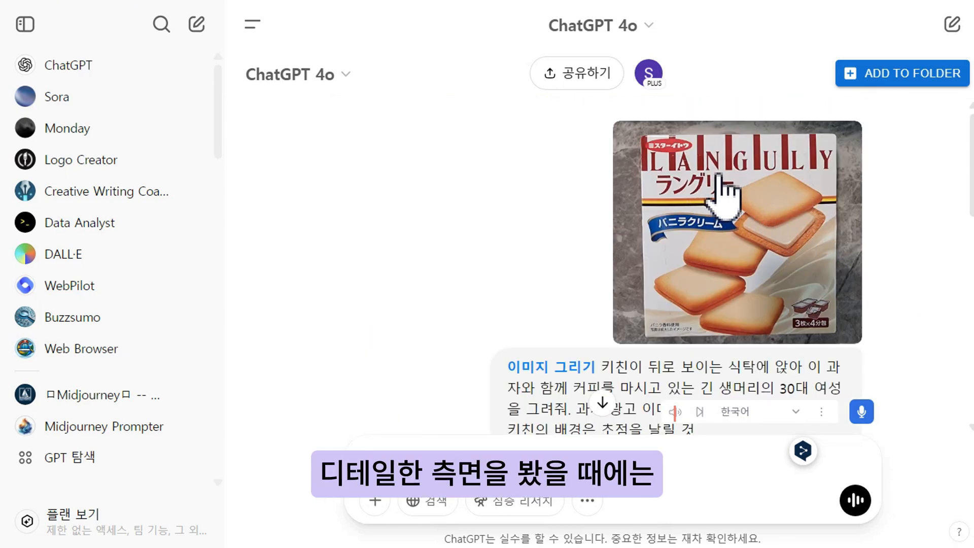
scroll(891, 218, "down", 7)
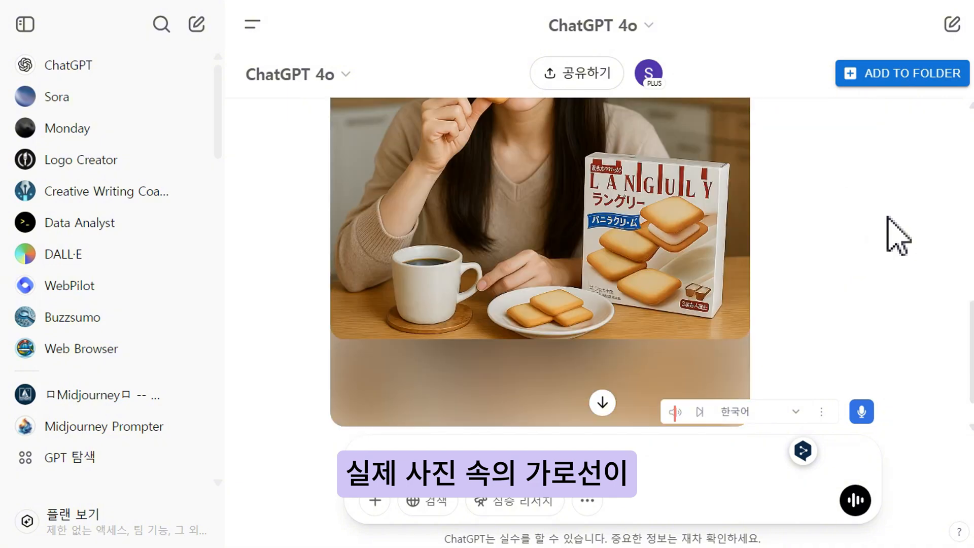
scroll(898, 234, "up", 8)
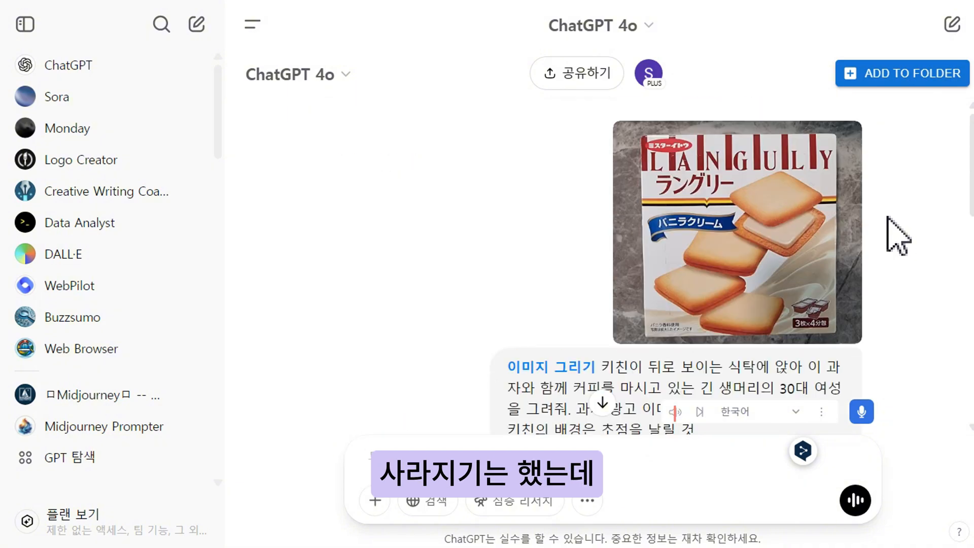
scroll(898, 235, "down", 7)
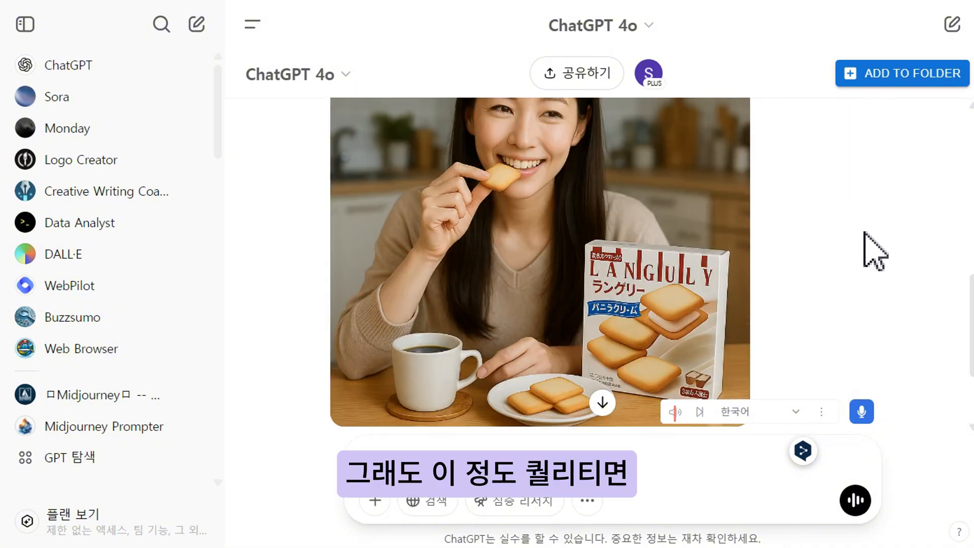
scroll(898, 315, "up", 5)
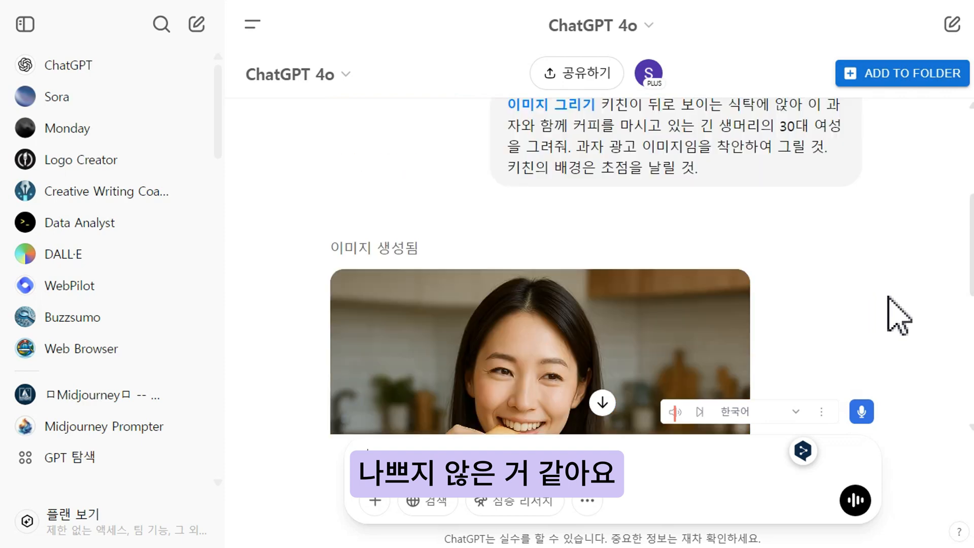
scroll(898, 315, "up", 5)
scroll(898, 315, "down", 10)
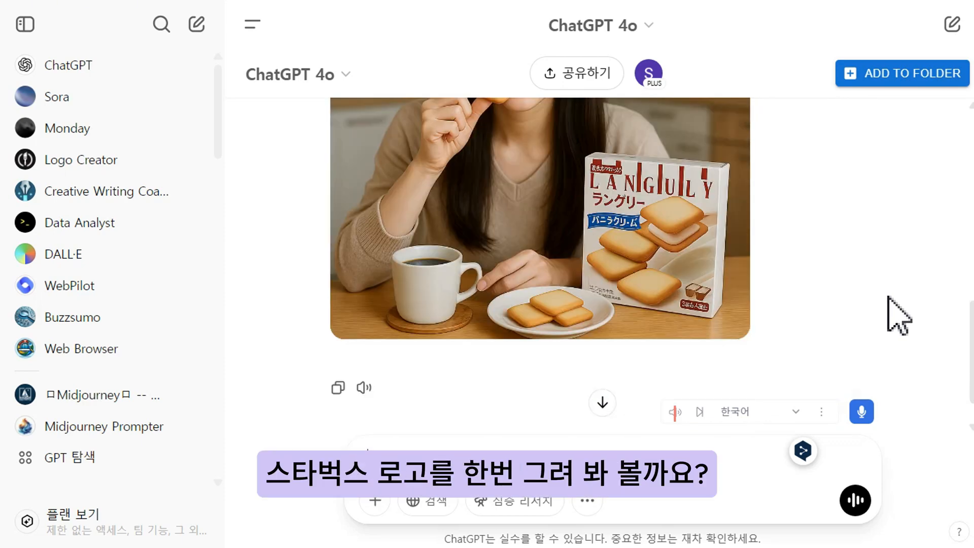
scroll(811, 284, "up", 2)
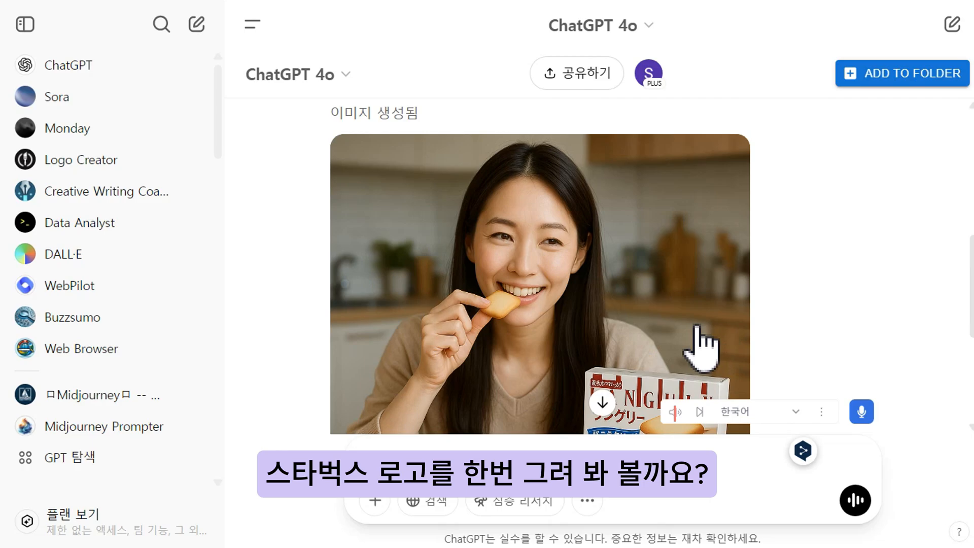
Open the generated image, select the coffee mug area with the selection tool, and request '스타벅스 로고'.
left_click(667, 327)
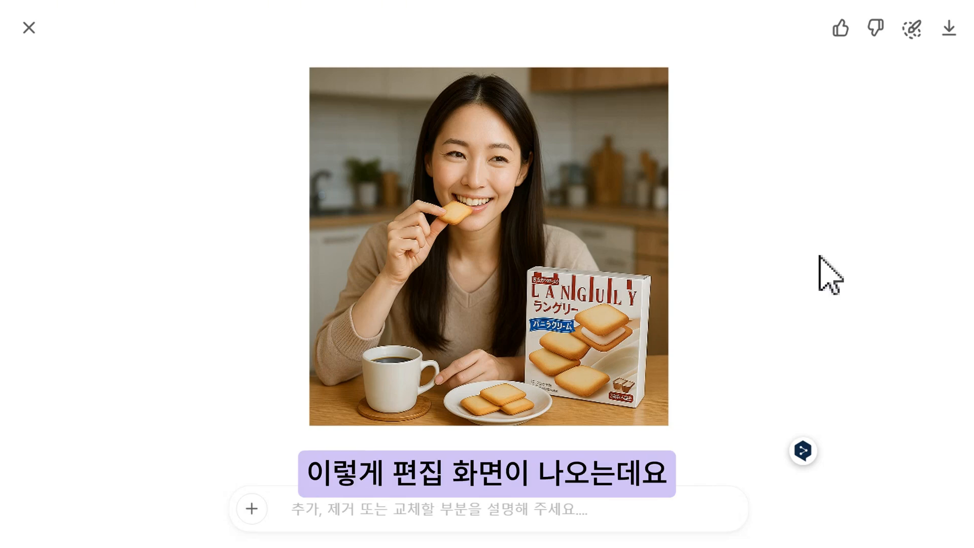
left_click(910, 31)
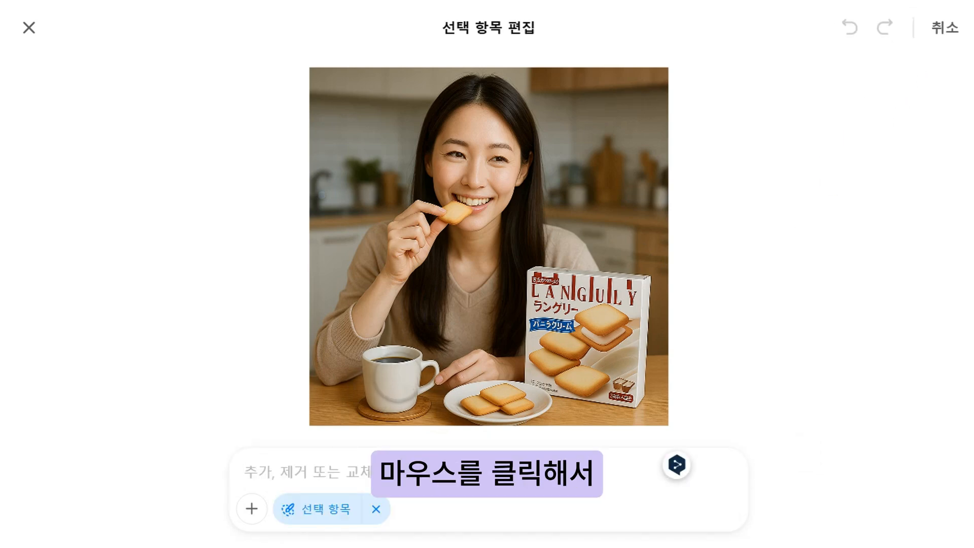
mouse_move(389, 385)
left_mouse_down()
mouse_move(400, 373)
mouse_move(383, 381)
mouse_move(381, 401)
left_mouse_up()
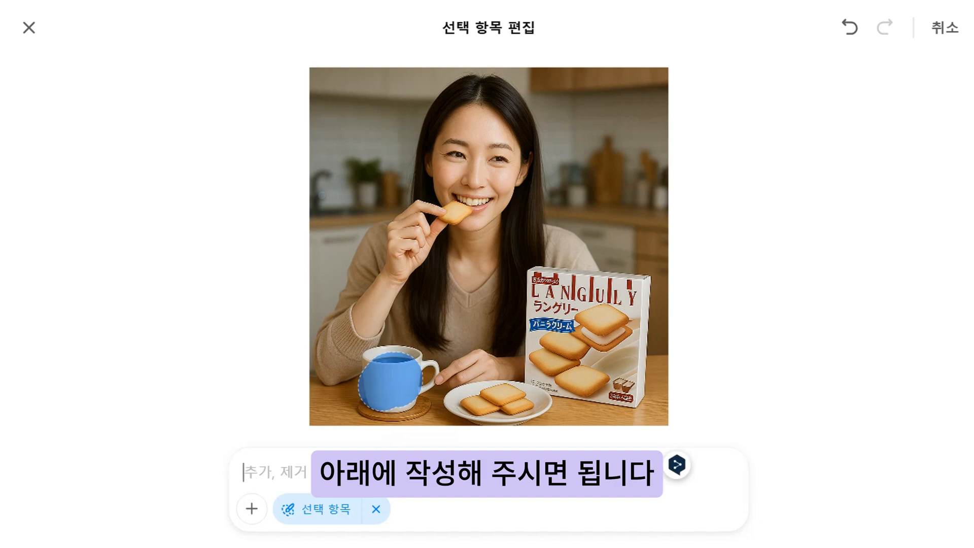
type("스타벅스")
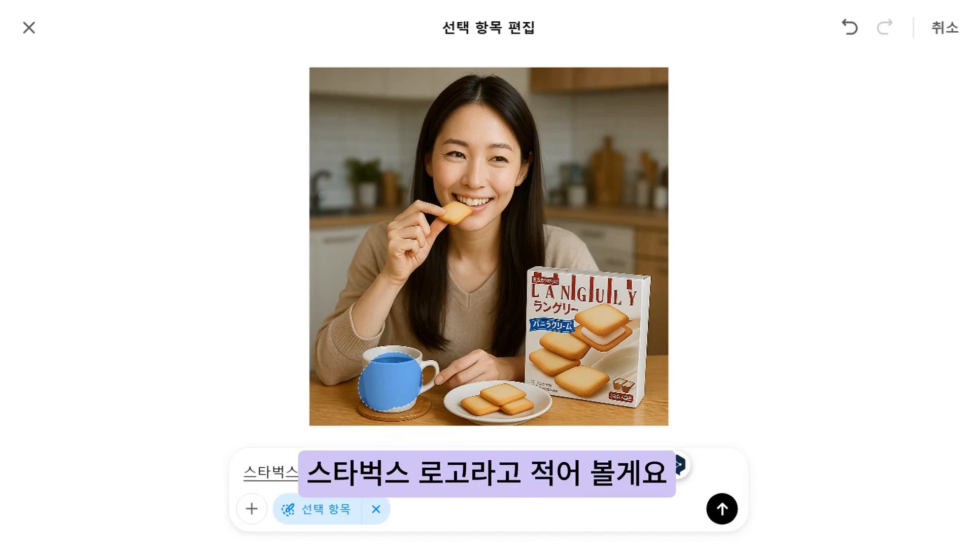
type(" 로고")
key("Return")
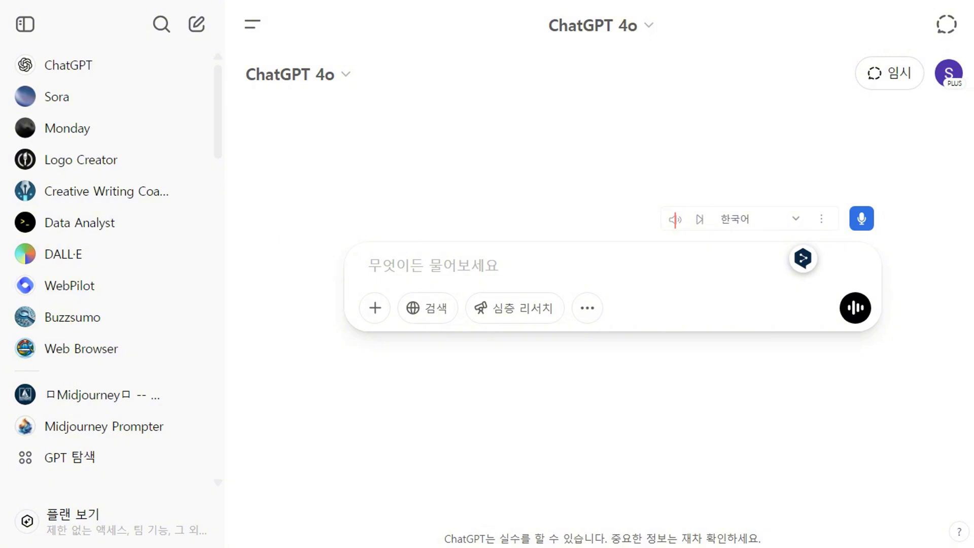
Attach the chick sketch image and send the prompt '이 그림을 이모티콘으로 그려줘.'.
left_click(373, 307)
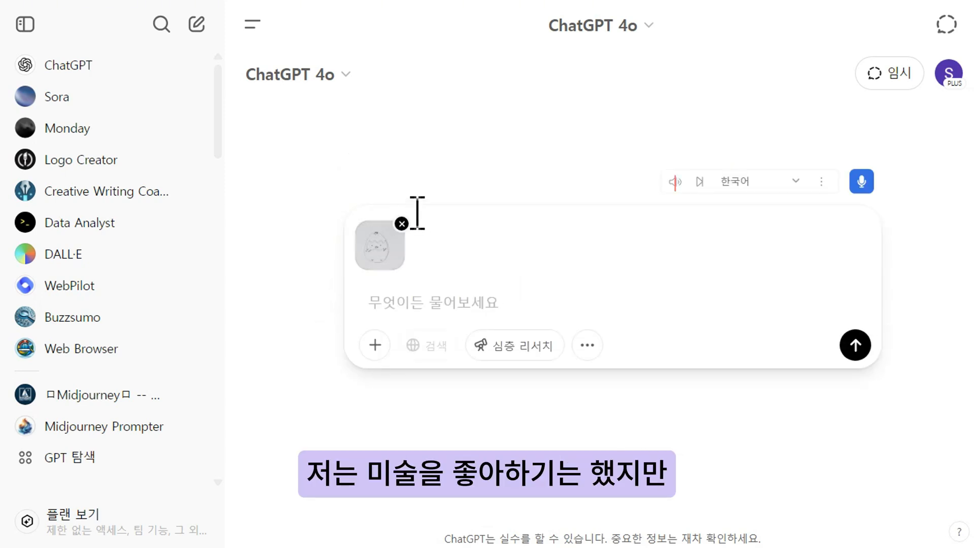
left_click(400, 300)
type("이 ")
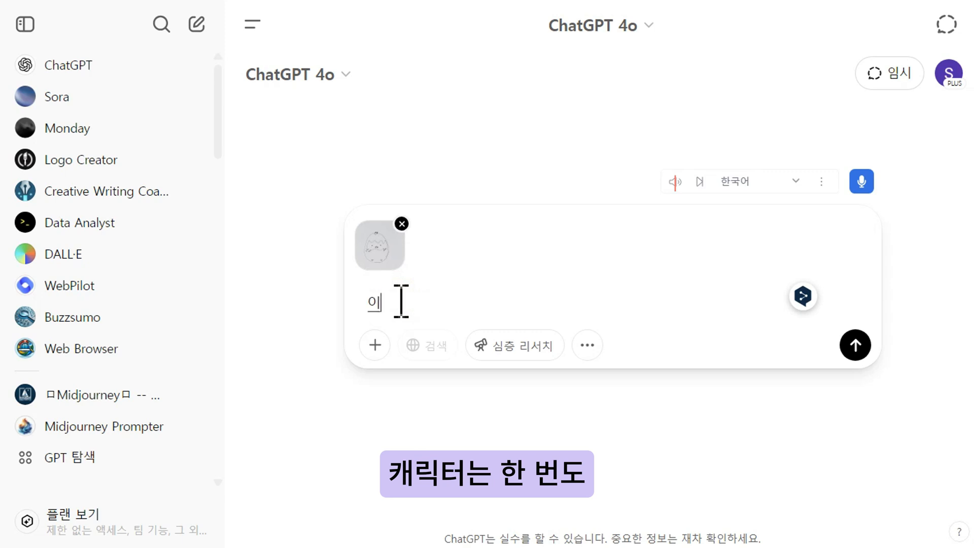
type("그림을 ")
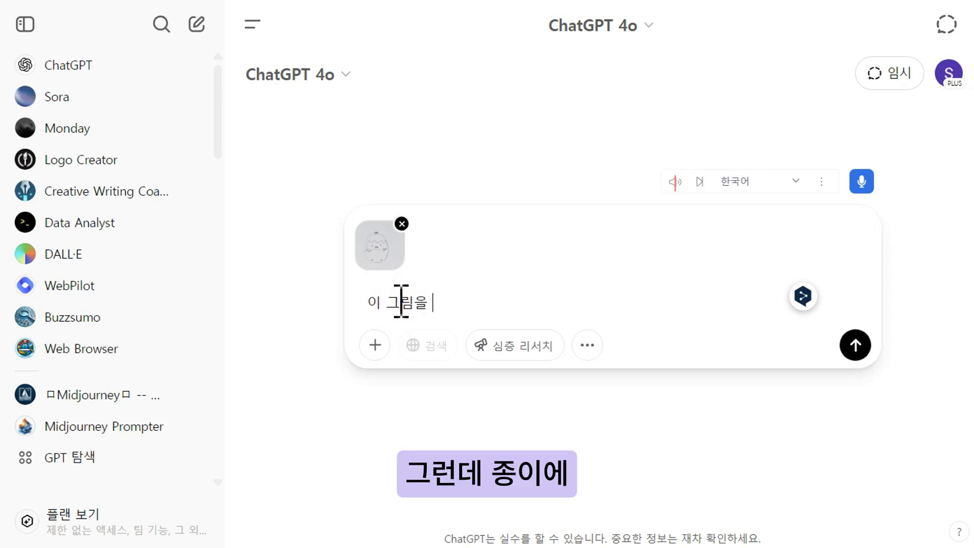
type("이모티콘으로 그려줘.")
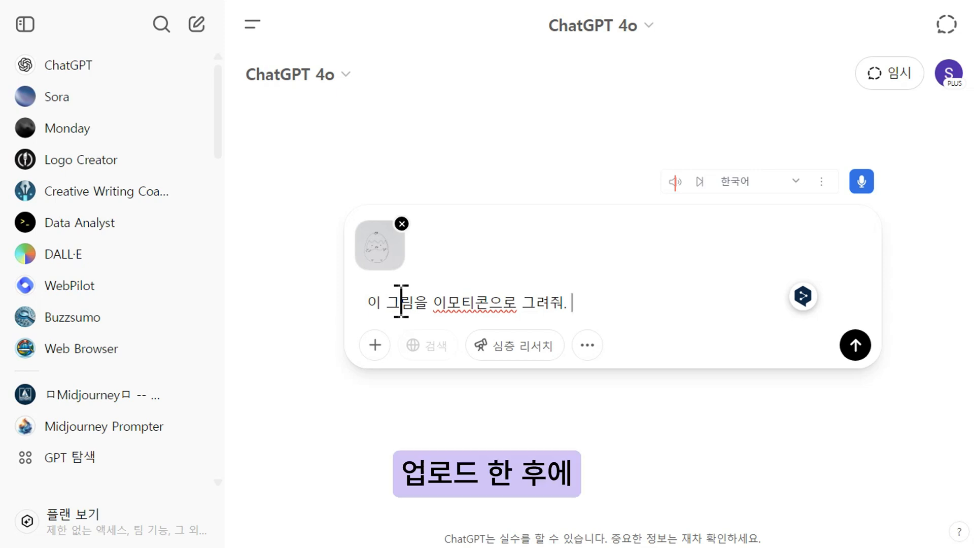
key("BackSpace")
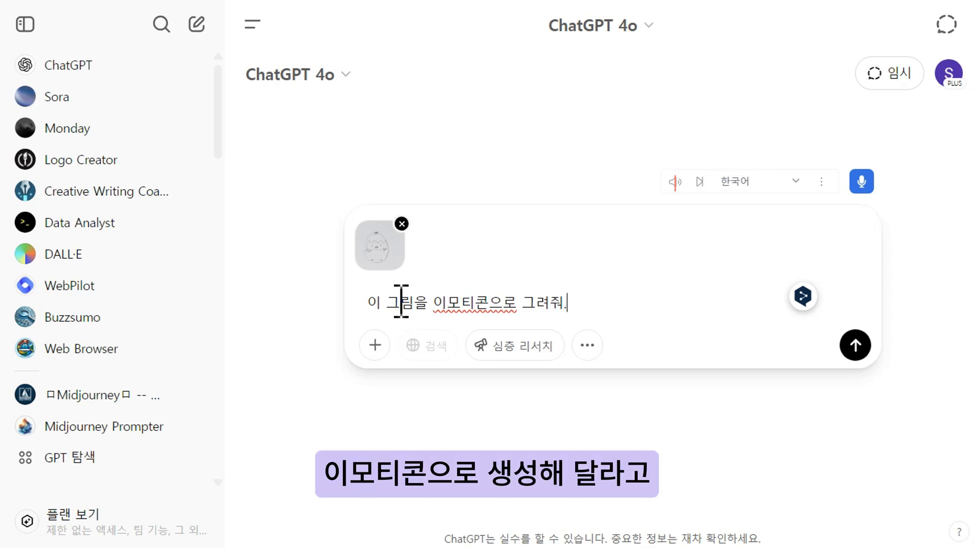
key("Return")
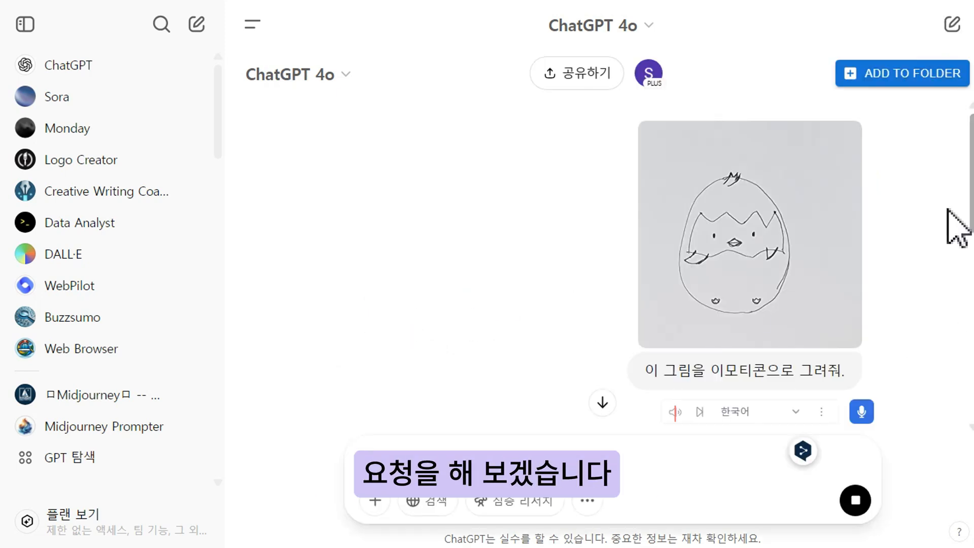
Scroll through the generated chick emoticon image to examine it.
scroll(946, 208, "down", 5)
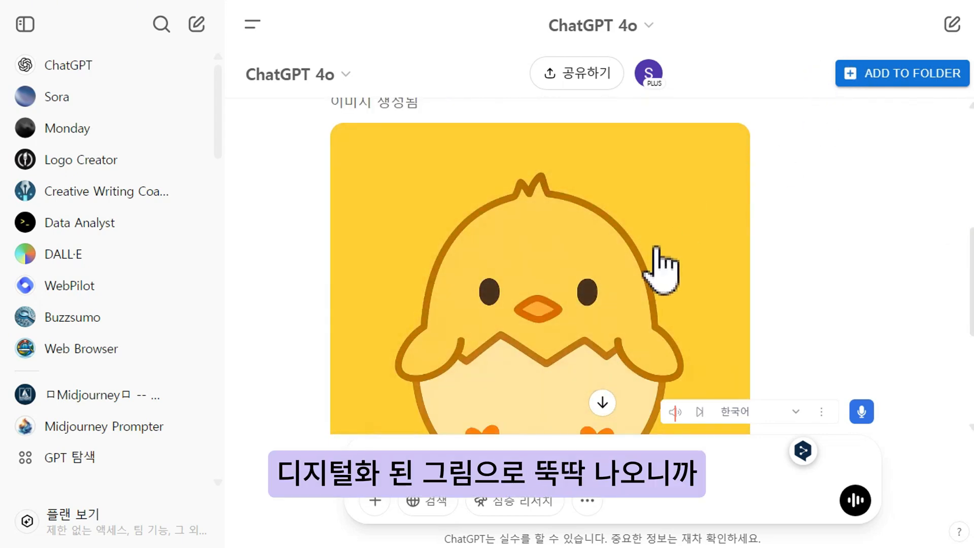
scroll(660, 269, "down", 3)
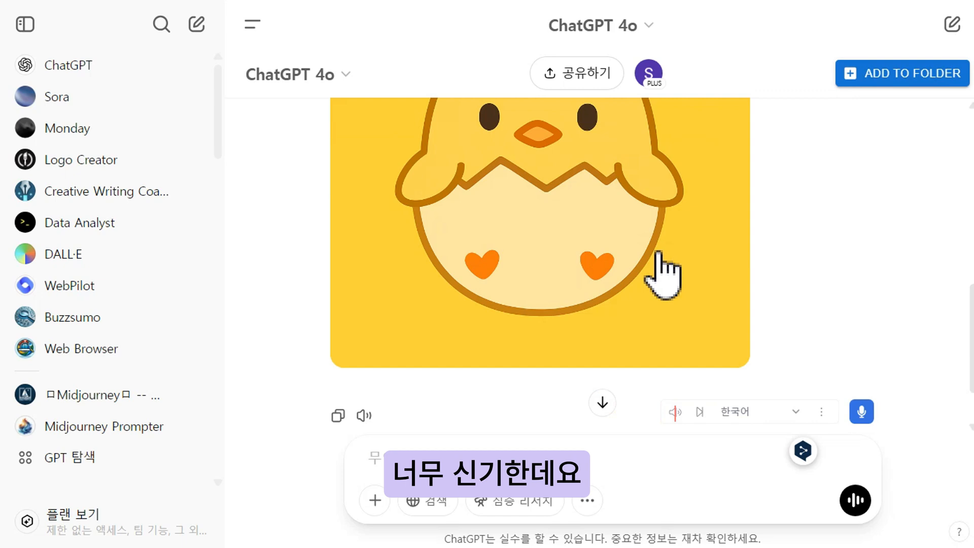
scroll(659, 254, "down", 2)
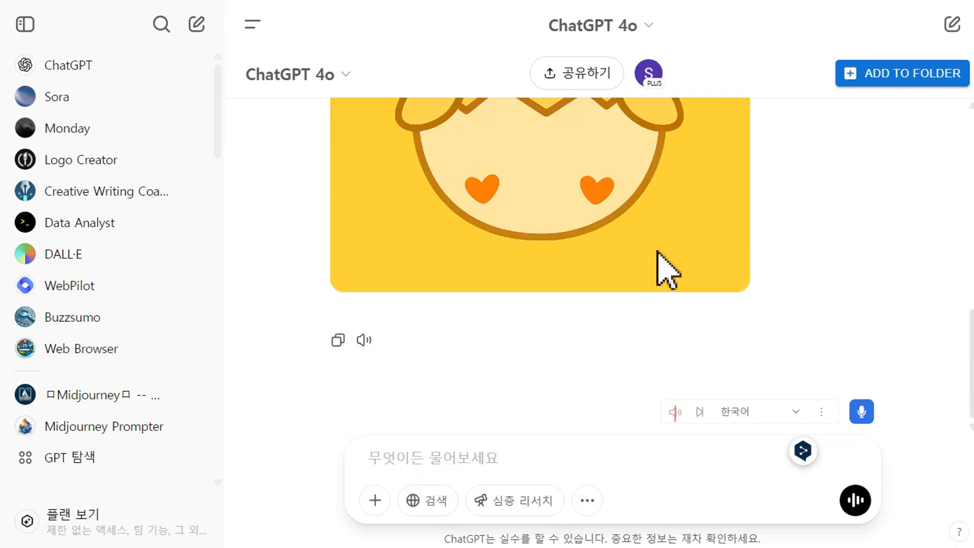
scroll(658, 254, "up", 5)
scroll(660, 272, "up", 2)
scroll(660, 272, "down", 4)
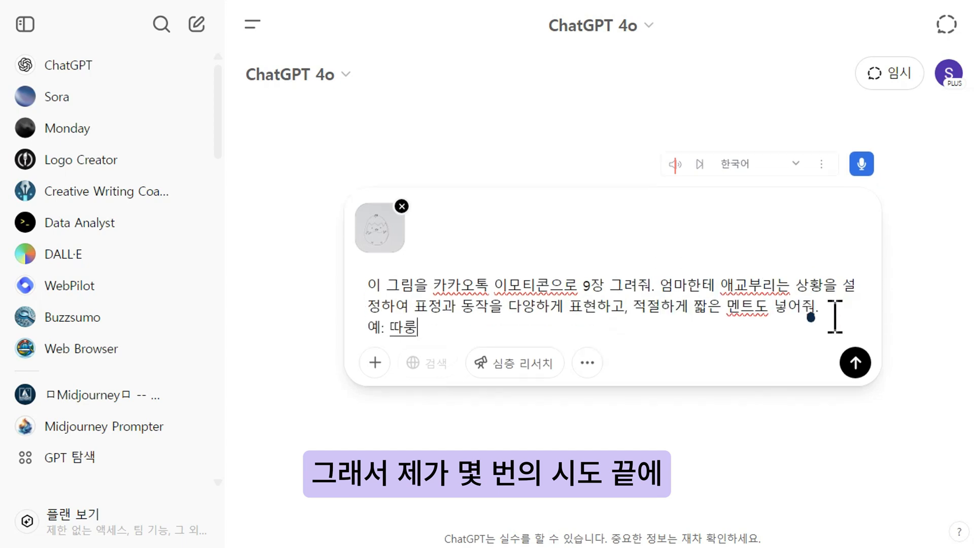
Finish the 9-emoticon prompt with examples '해요~, 찡~~굿!, 또르르..., 눈빛 발사 등등', send it, then request '9개 더 생성해줘'.
type("해요~, 찡~~굿!, 또르르..., 눈빛 발사 등등")
key("Return")
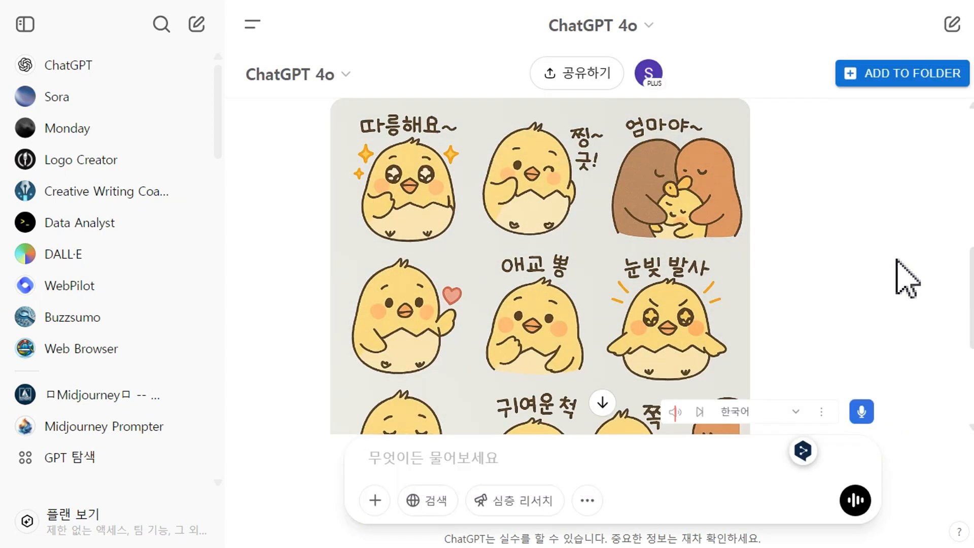
type("9개 더 생성해줘")
key("Return")
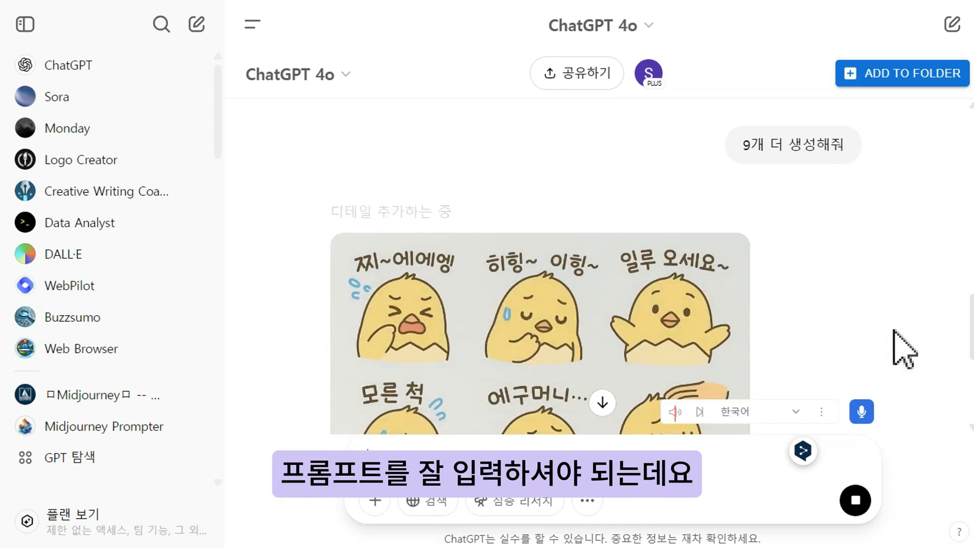
Write emoticon lines 다녀오겠습니다~, 힘내세요!, 꺄르르꺄르르, 밥쥬세여~, 사쥬떼여~ with notes (즐겁게웃는모습), (밥주세요), (사주세요).
scroll(840, 345, "down", 5)
type("9")
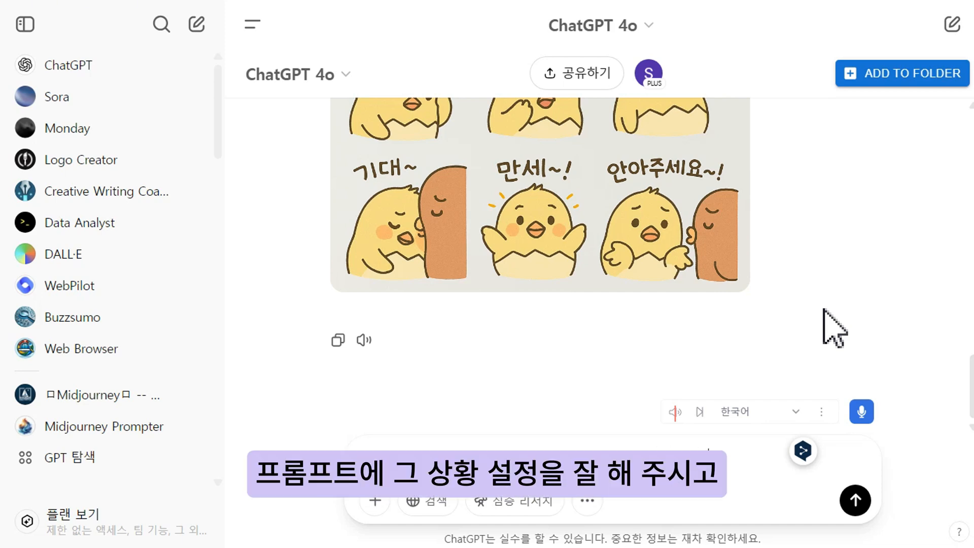
type(",사쥬떼여~")
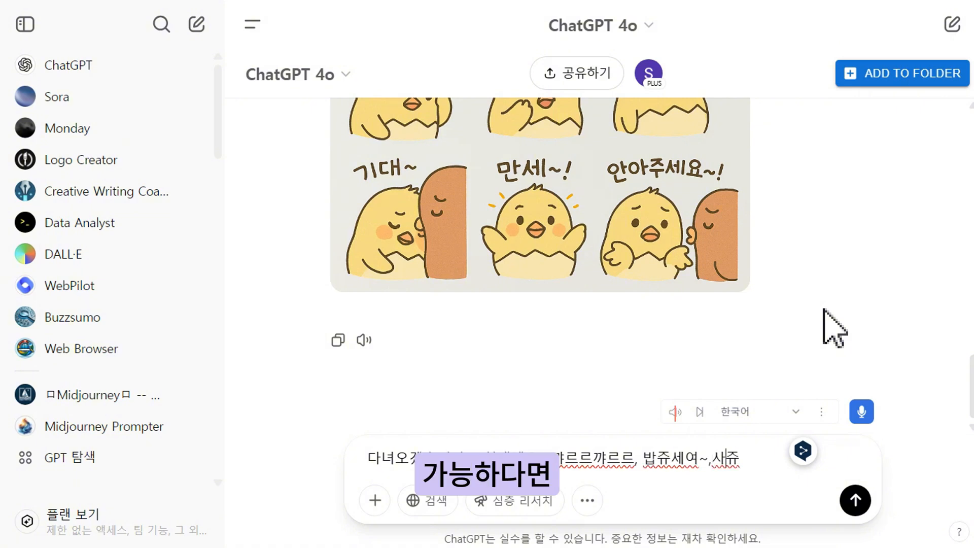
key("Left")
type("(사주세요)")
key("Left")
key("Left")
key("Left")
key("Left")
key("Left")
key("Left")
key("Left")
key("Left")
key("Left")
key("Left")
key("Left")
key("Left")
type("(밥주세요)")
key("Left")
key("Left")
key("Left")
key("Left")
key("Left")
key("Left")
key("Left")
key("Left")
key("Left")
key("Left")
key("Left")
key("Left")
type("(즐겁게웃는모습)")
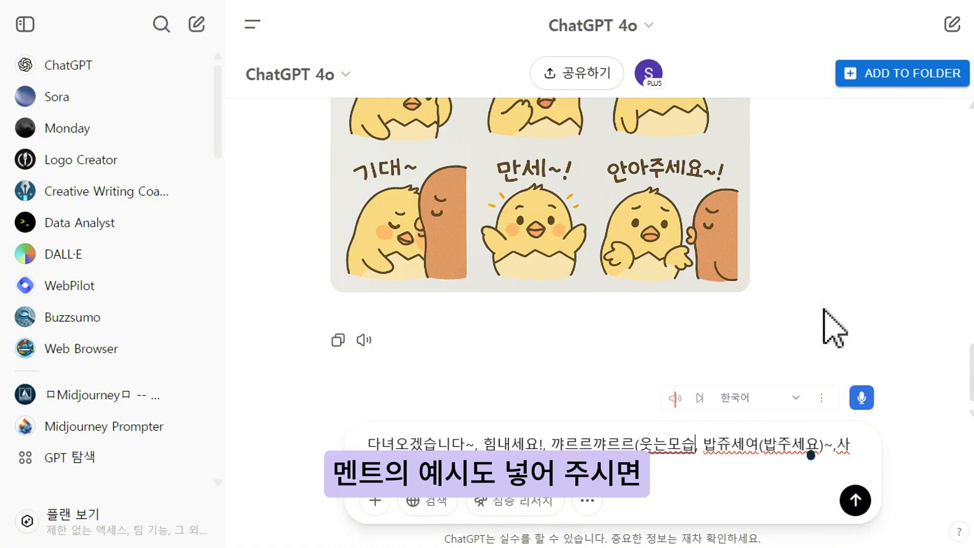
Add notes (학교가방맨모습) and (응원) to the first two lines and append '놀고시퍼~(바닥을구르는모습)'.
left_click(473, 444)
type("(학교가방맨모습)")
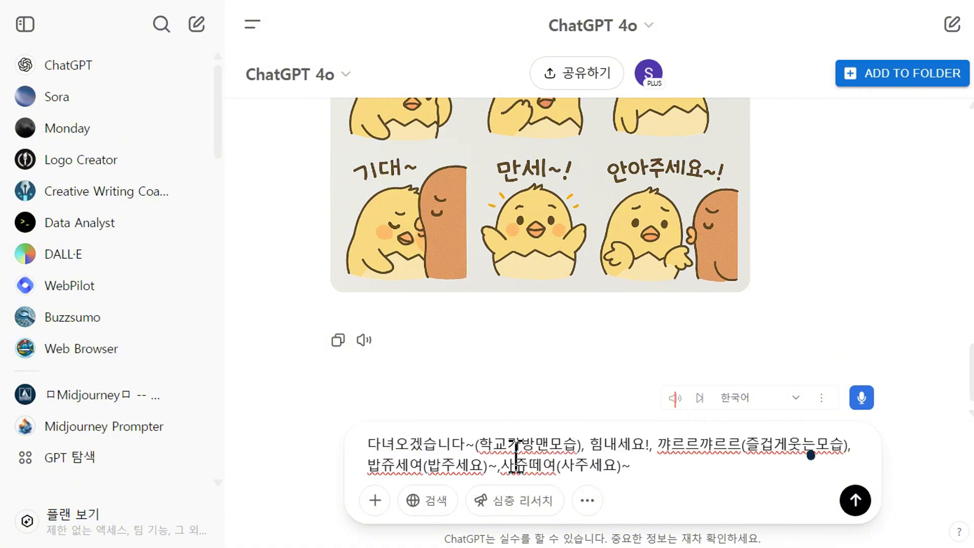
left_click(650, 444)
type("(응원)")
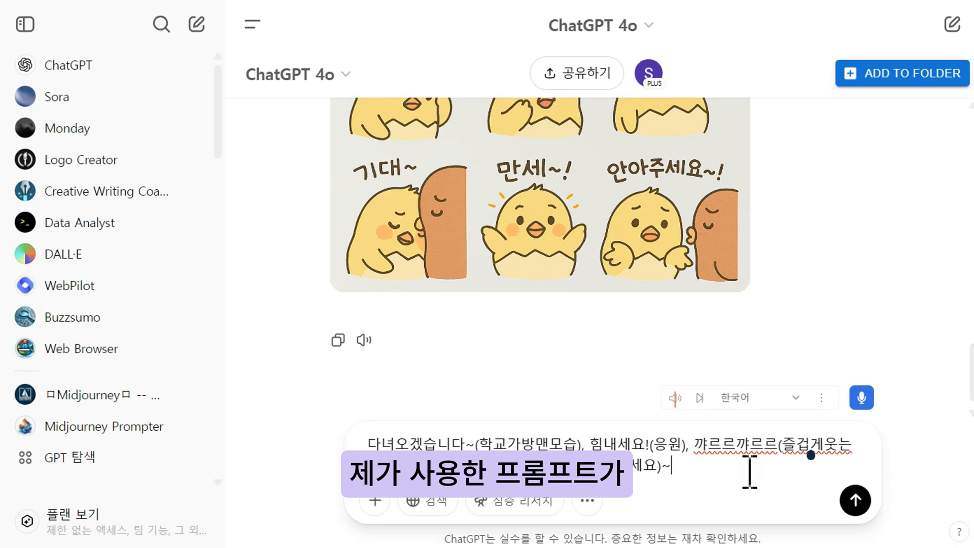
type(",놀고시퍼~")
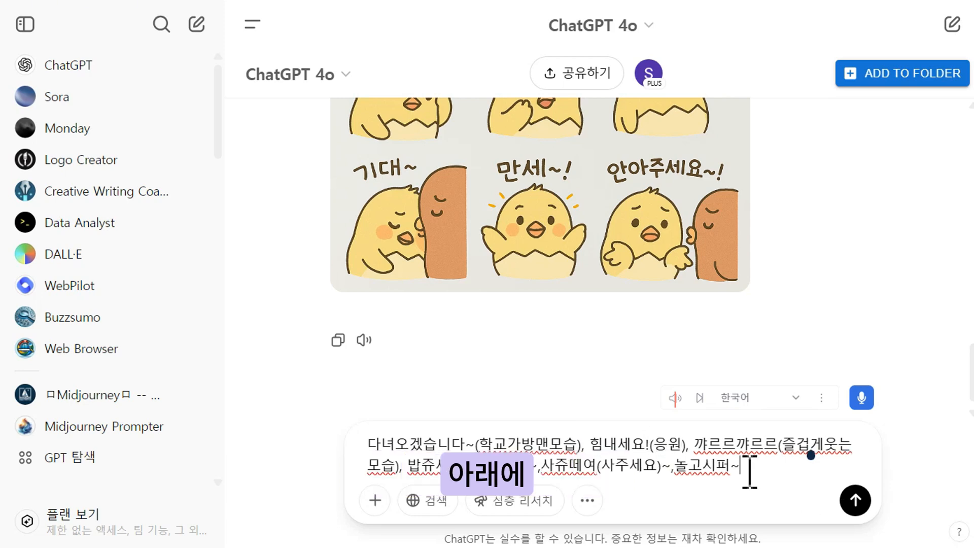
type("(바닥을구르느ㄴ모습)")
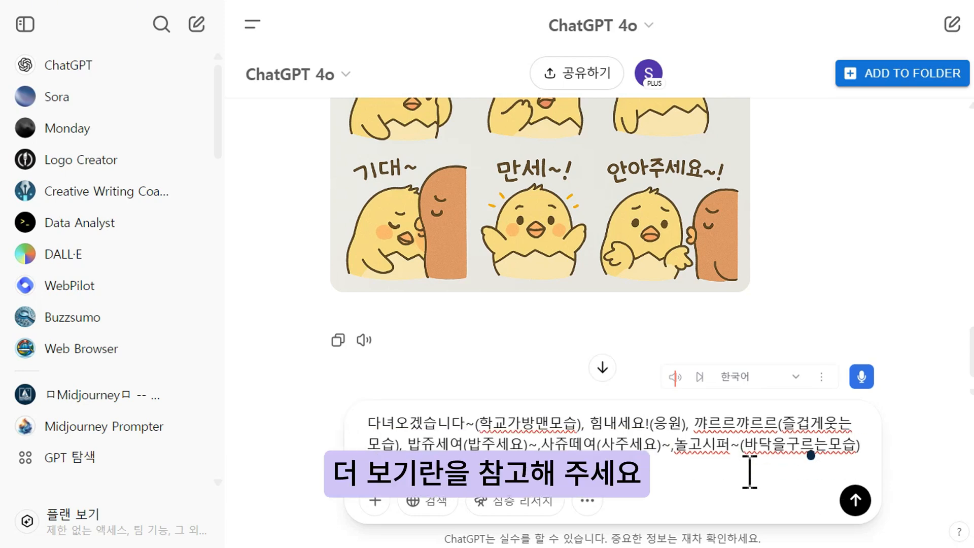